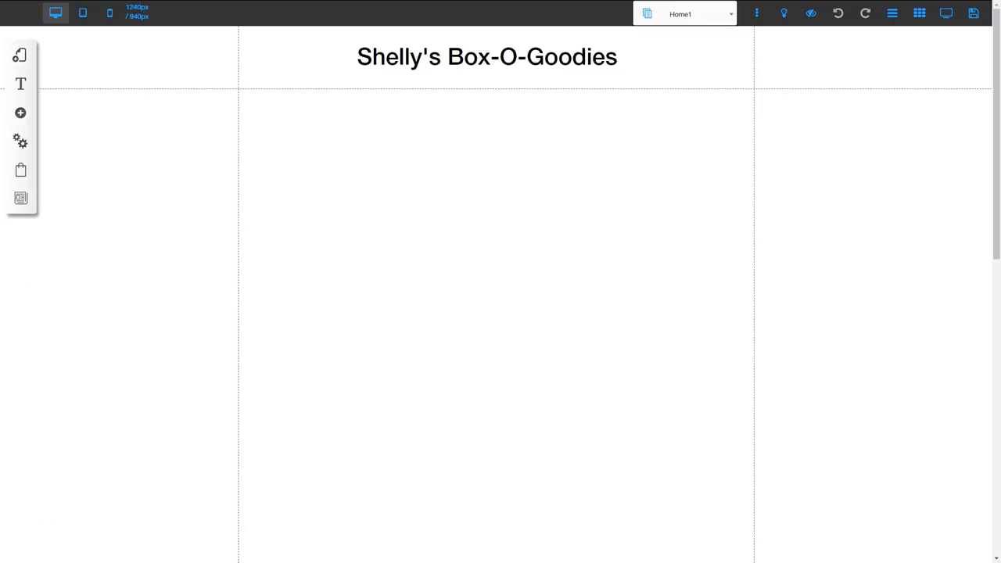
Add the pink square countdown timer to the page and move it up below the Shelly's Box-O-Goodies title.
click(21, 114)
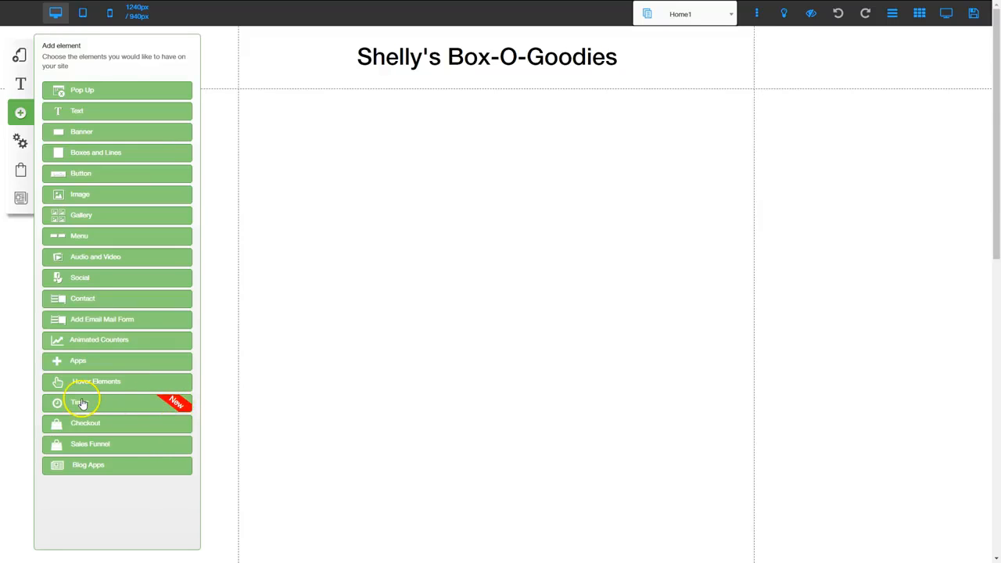
click(82, 404)
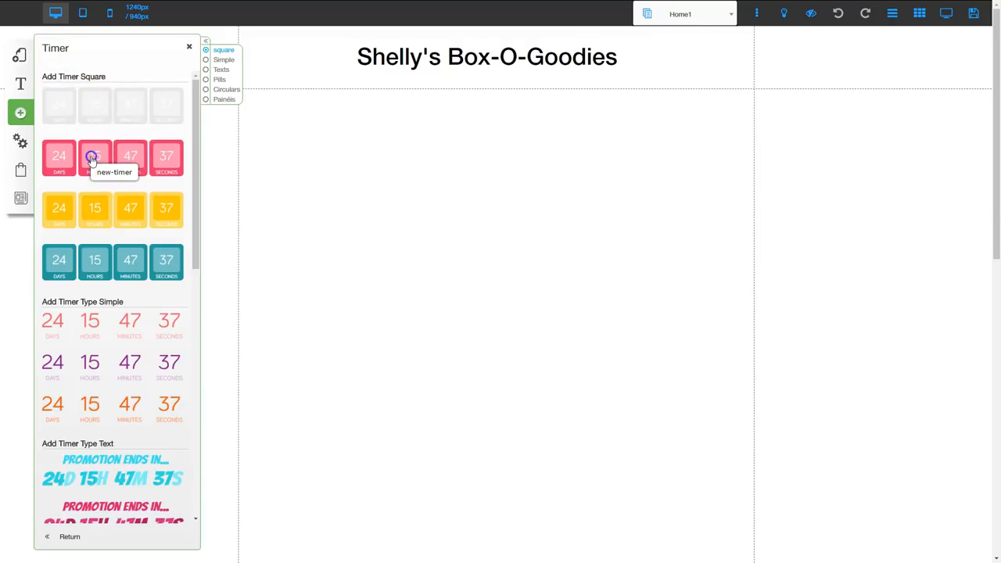
click(92, 158)
click(189, 47)
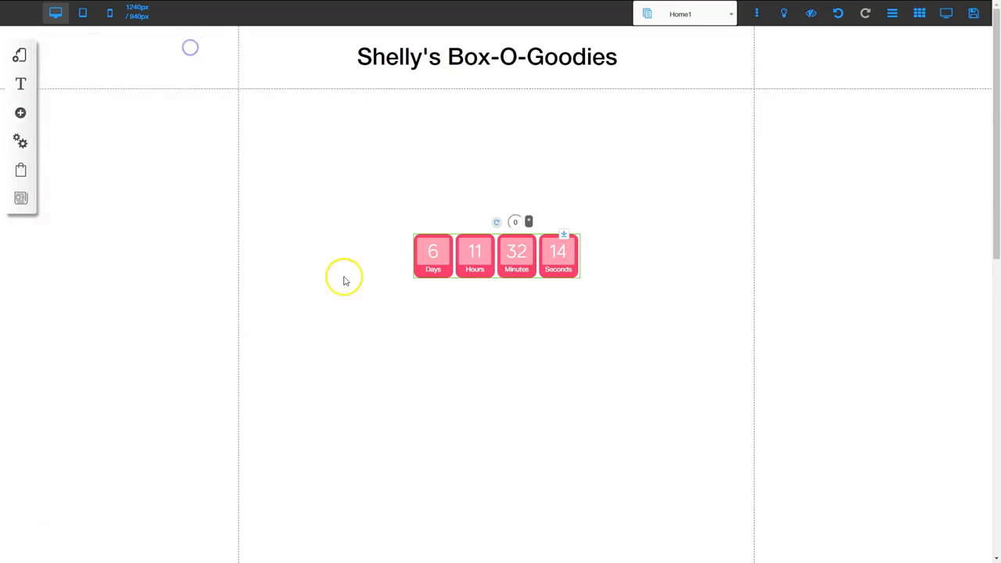
drag(434, 251, 431, 179)
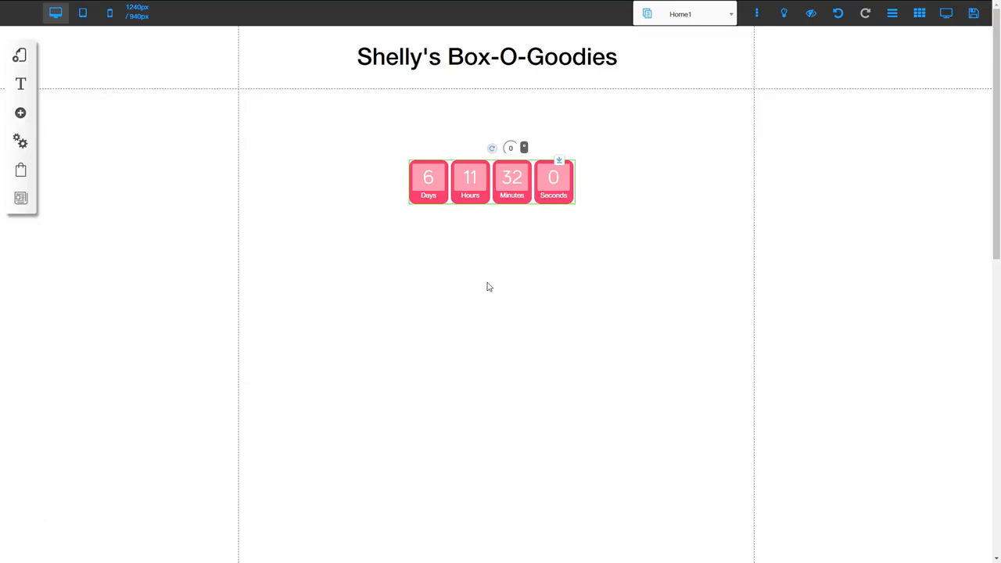
Open the settings of the pink countdown timer for editing.
click(473, 177)
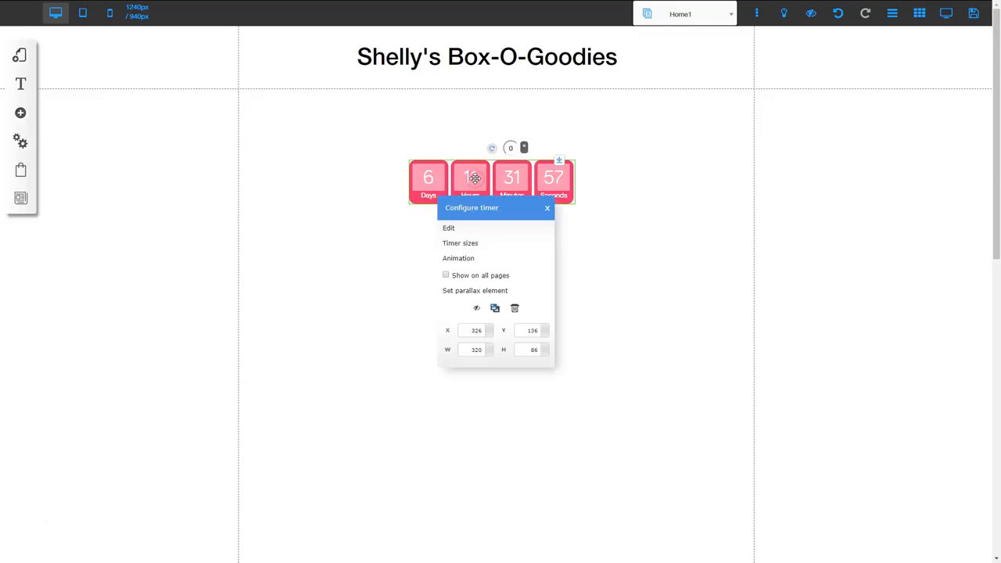
click(449, 228)
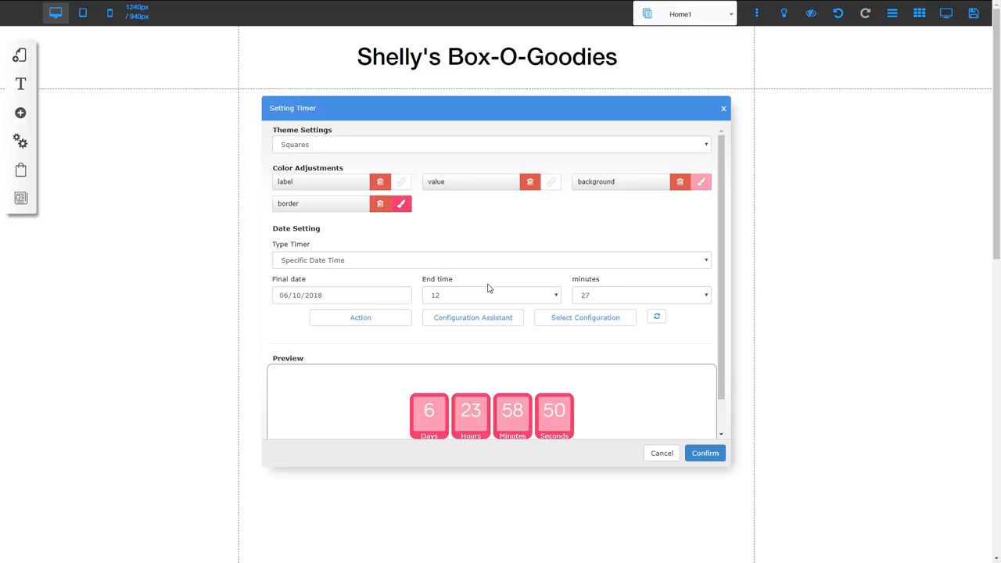
Preview the Circles, Panels, Simple, Text and Pill themes on the timer, and return to the Squares theme.
click(327, 145)
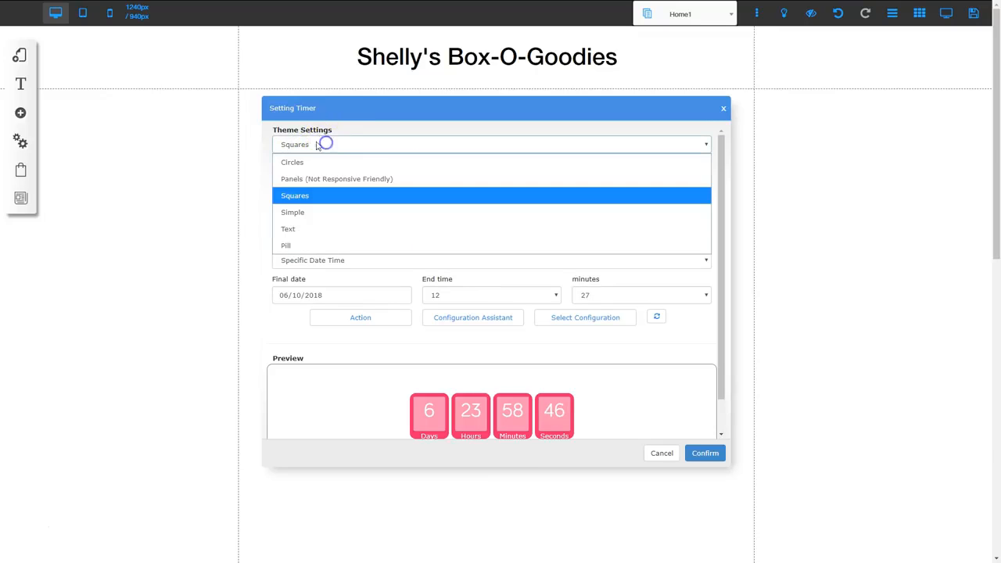
click(309, 163)
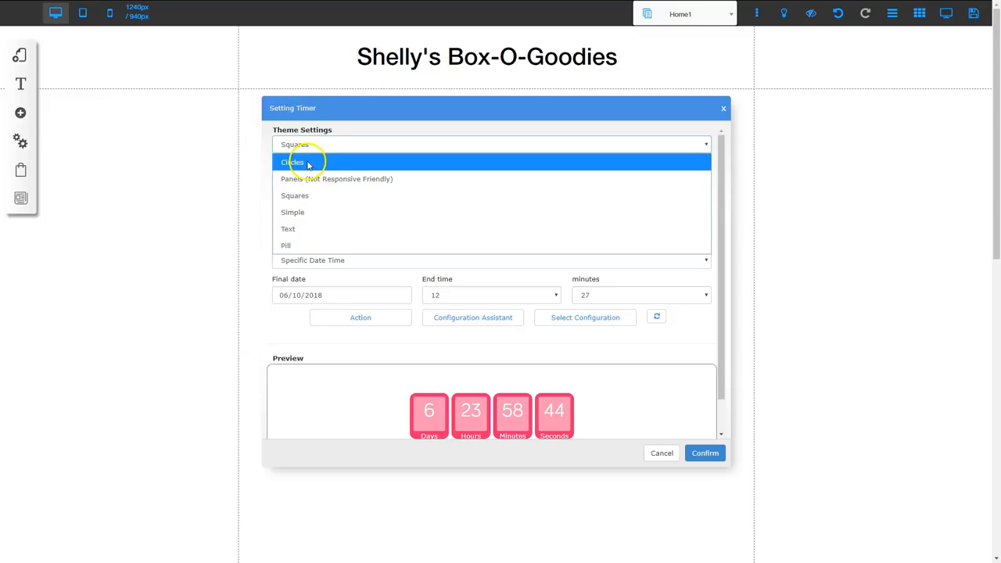
click(307, 164)
click(313, 145)
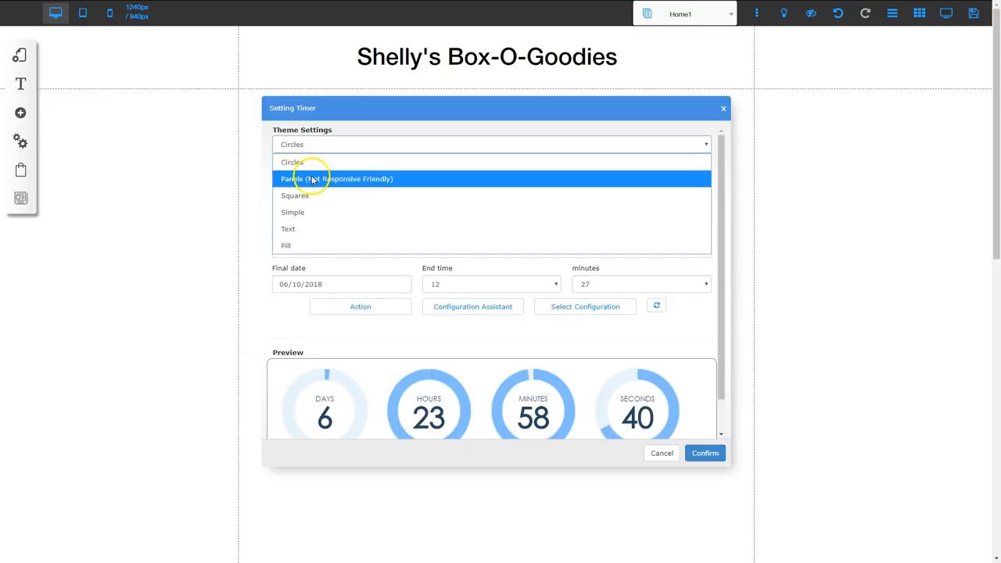
click(311, 179)
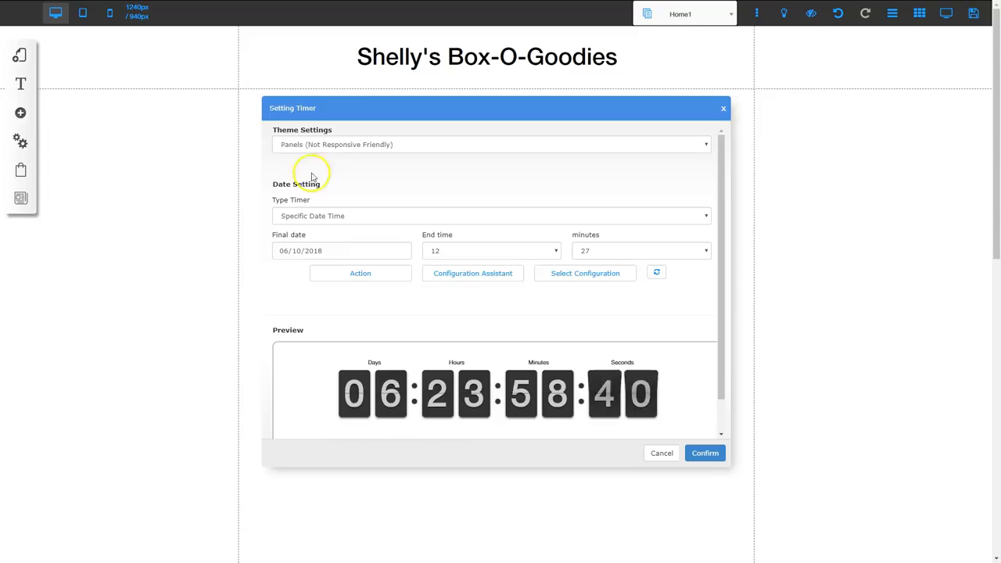
click(349, 146)
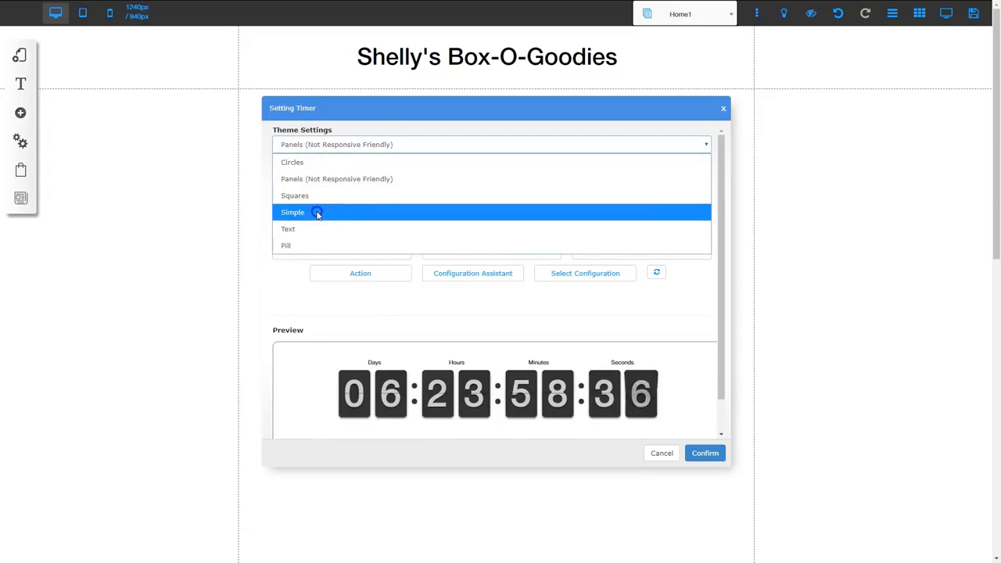
click(318, 213)
click(313, 145)
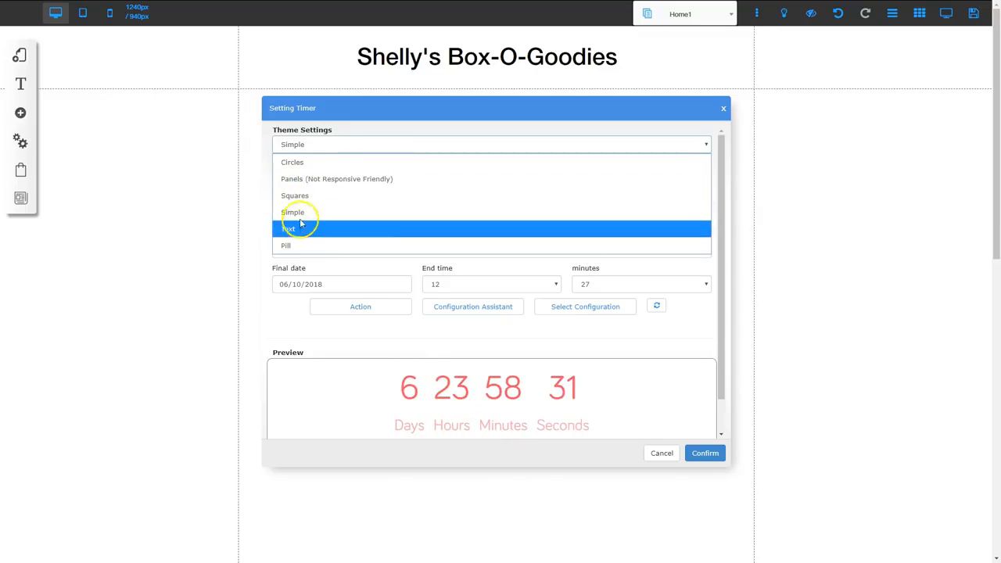
click(297, 226)
scroll(464, 401, down, 1)
scroll(376, 274, up, 1)
click(328, 144)
click(328, 241)
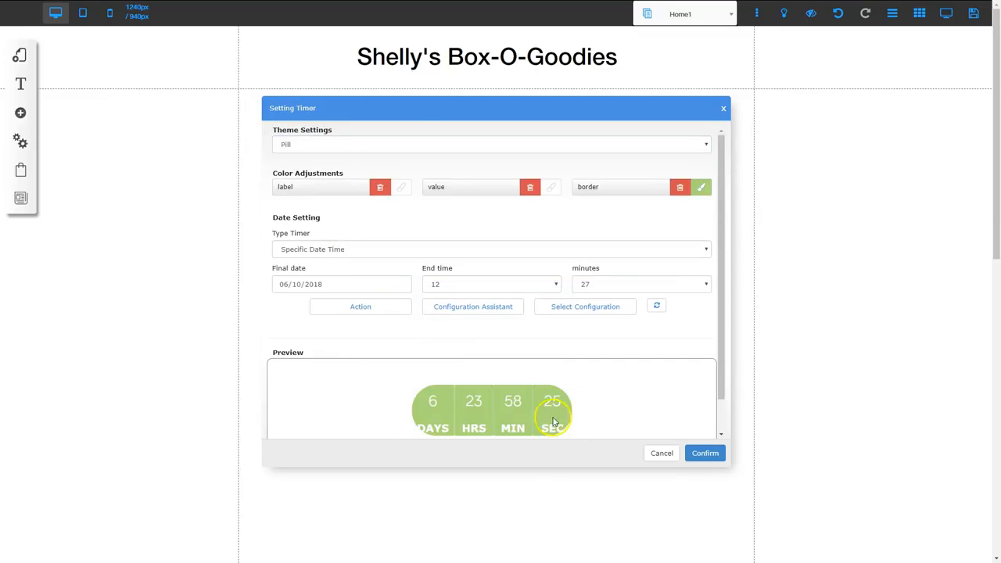
click(332, 146)
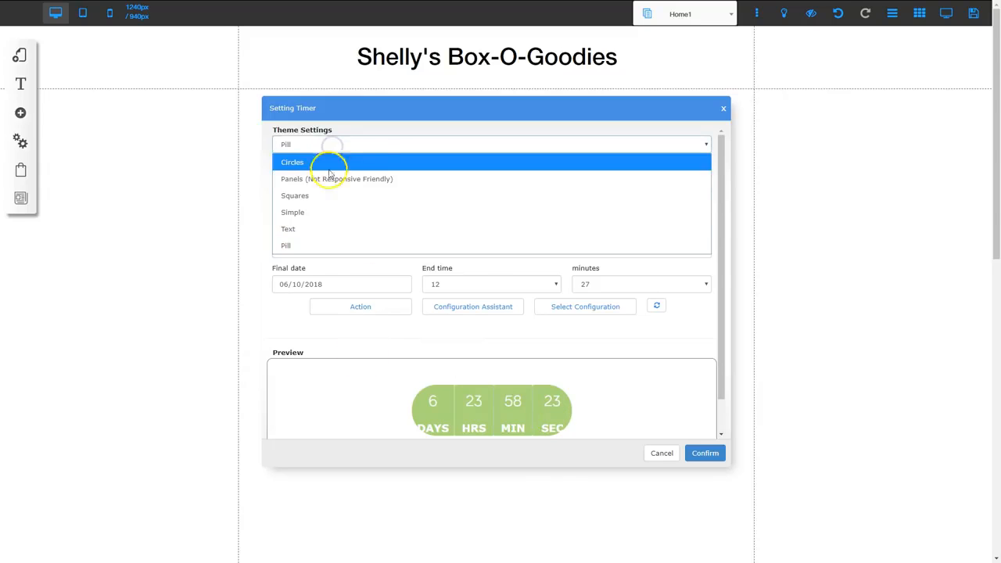
click(327, 197)
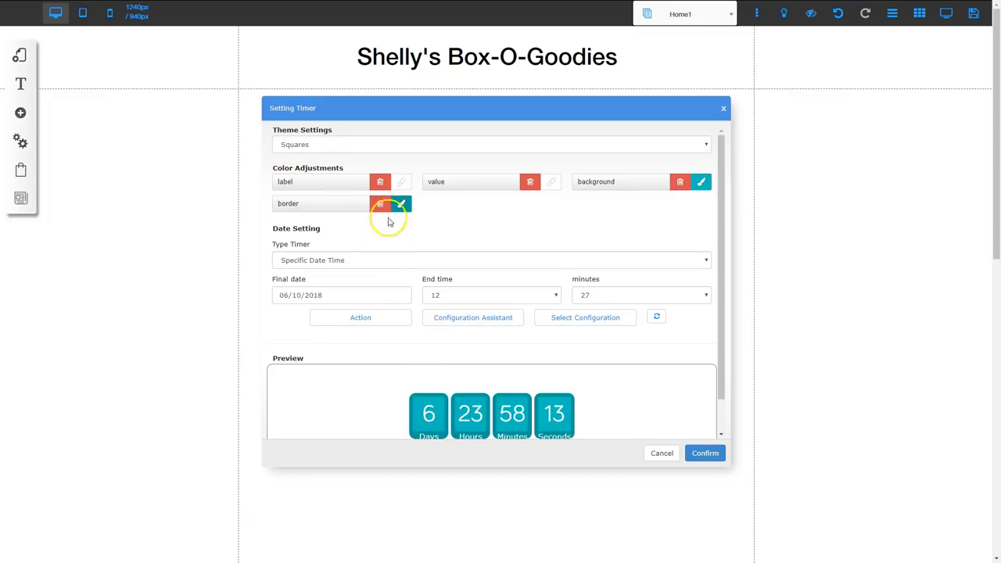
Set the timer's label colour and value colour to black.
click(399, 182)
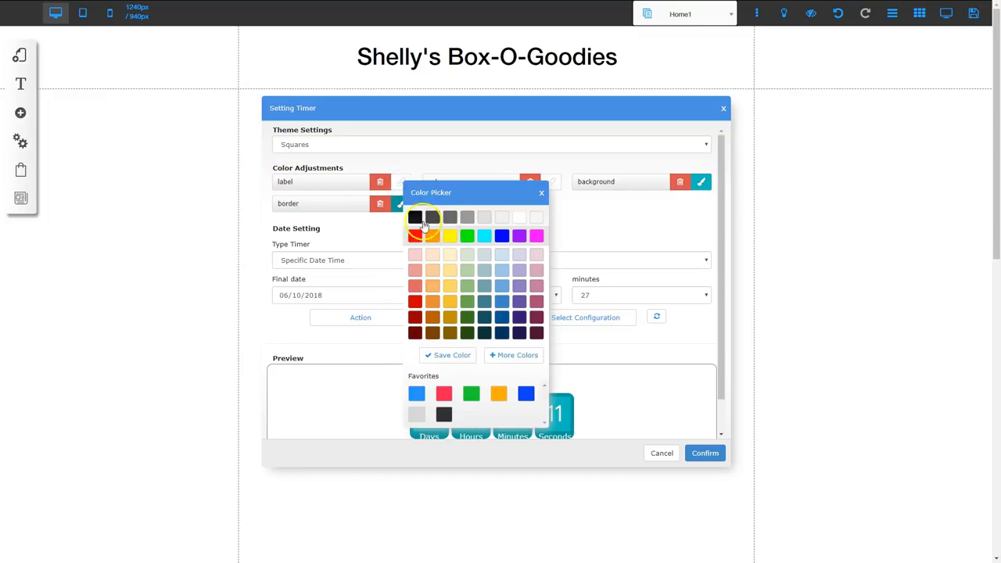
click(414, 217)
click(541, 193)
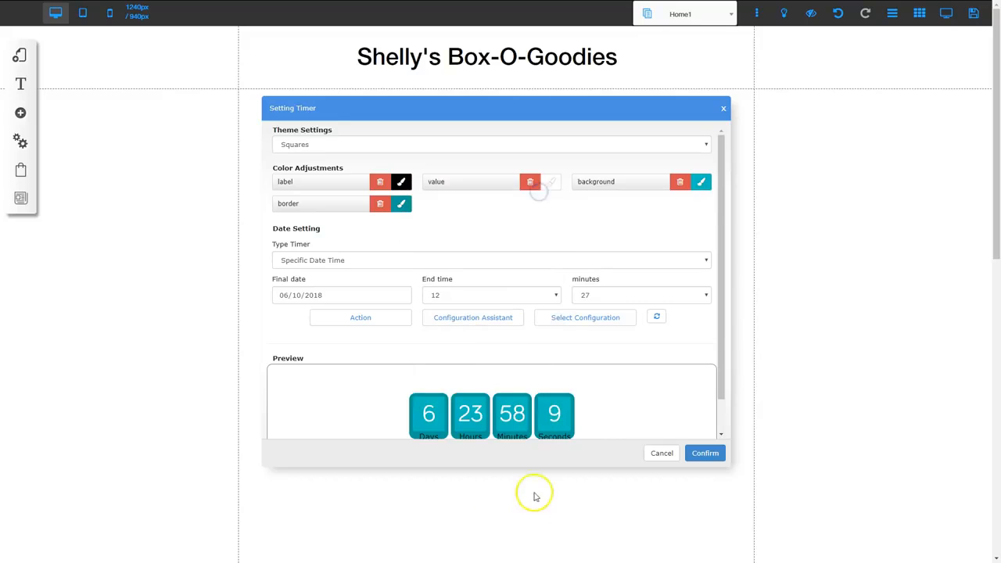
scroll(557, 407, down, 1)
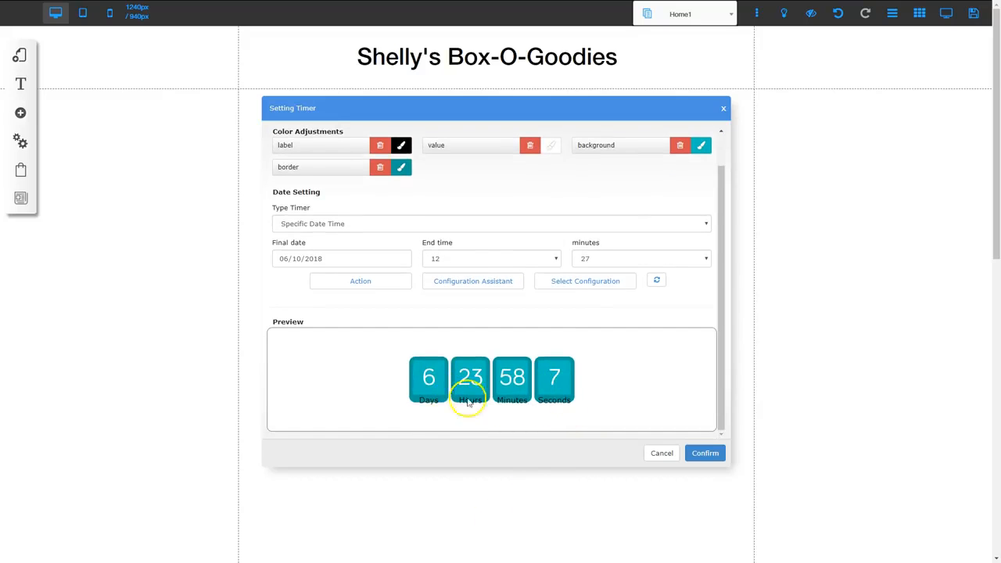
scroll(540, 336, up, 1)
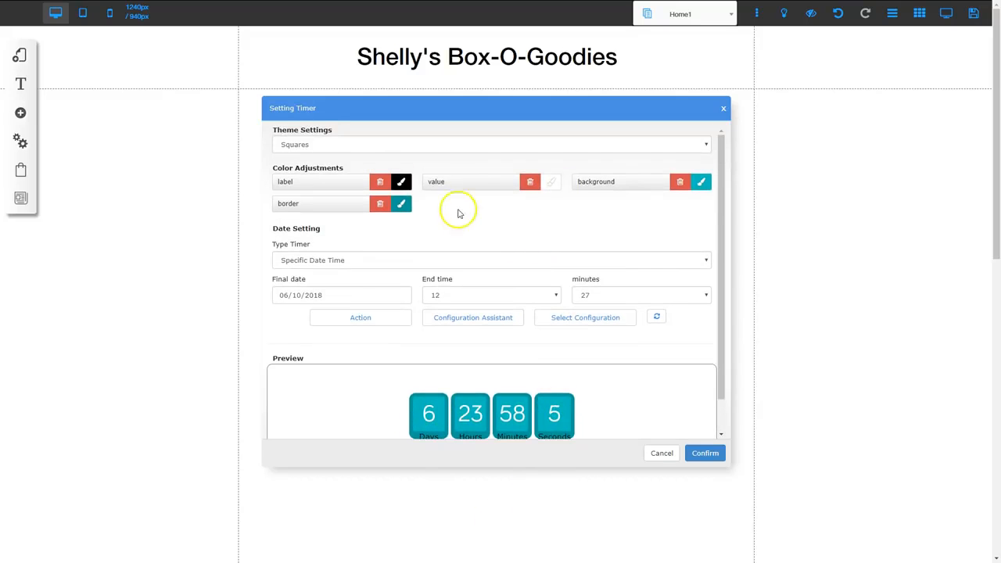
click(549, 182)
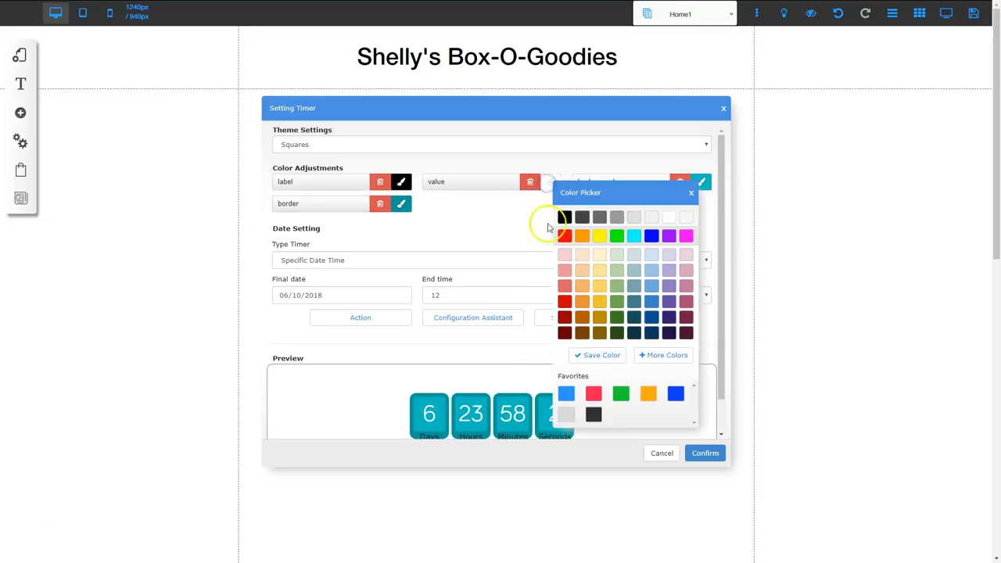
click(565, 217)
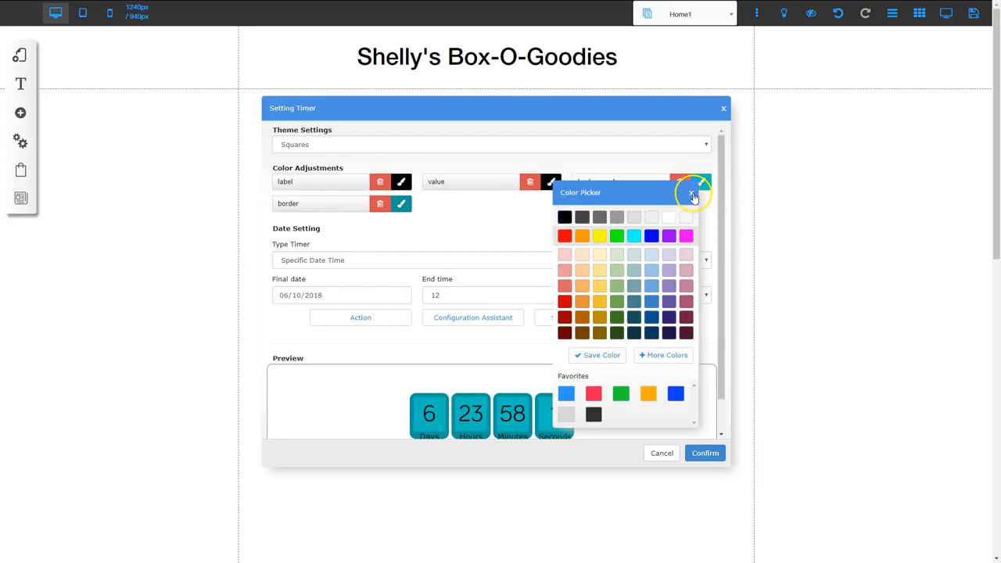
click(690, 193)
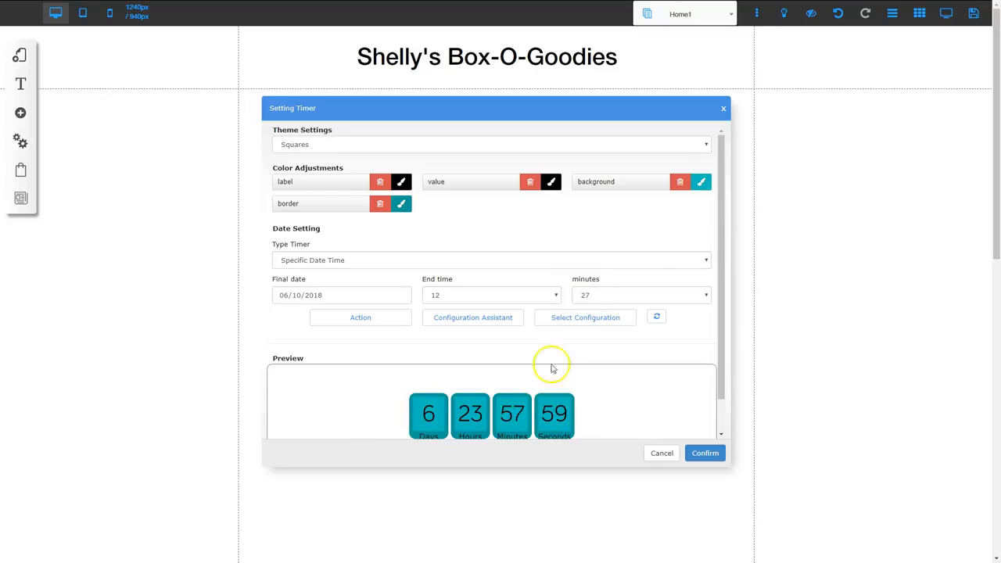
Set the timer's background colour to bright yellow.
click(702, 183)
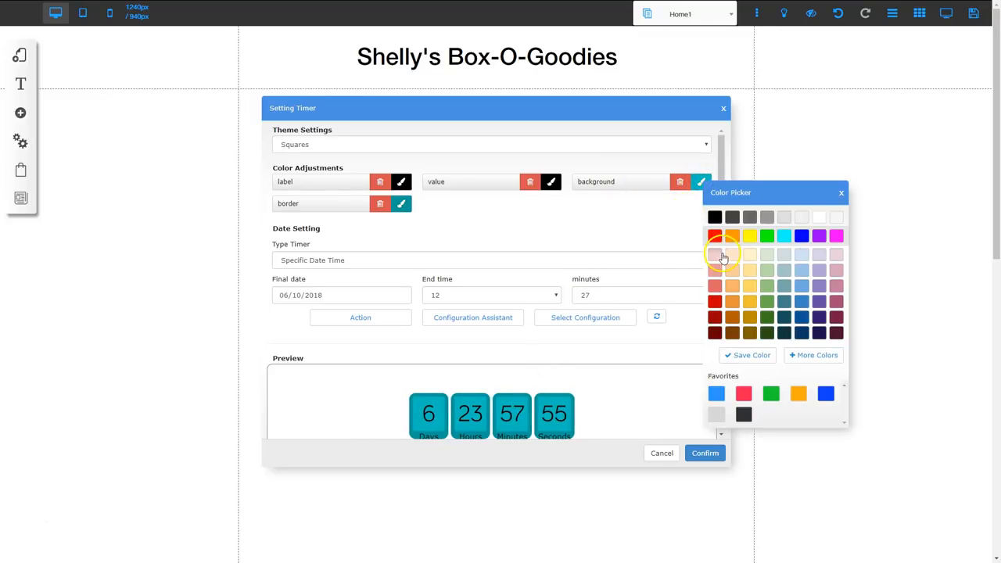
click(749, 239)
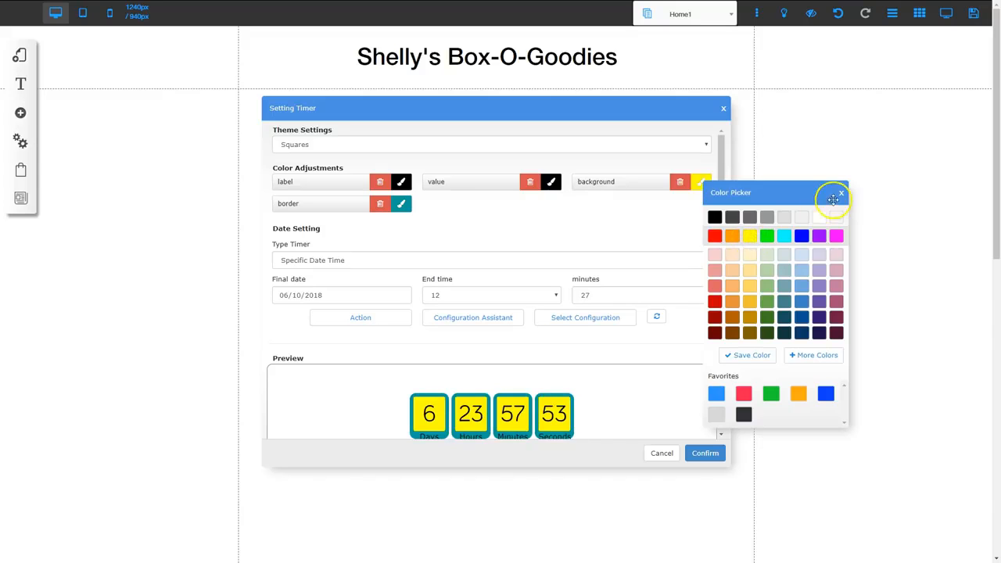
click(841, 192)
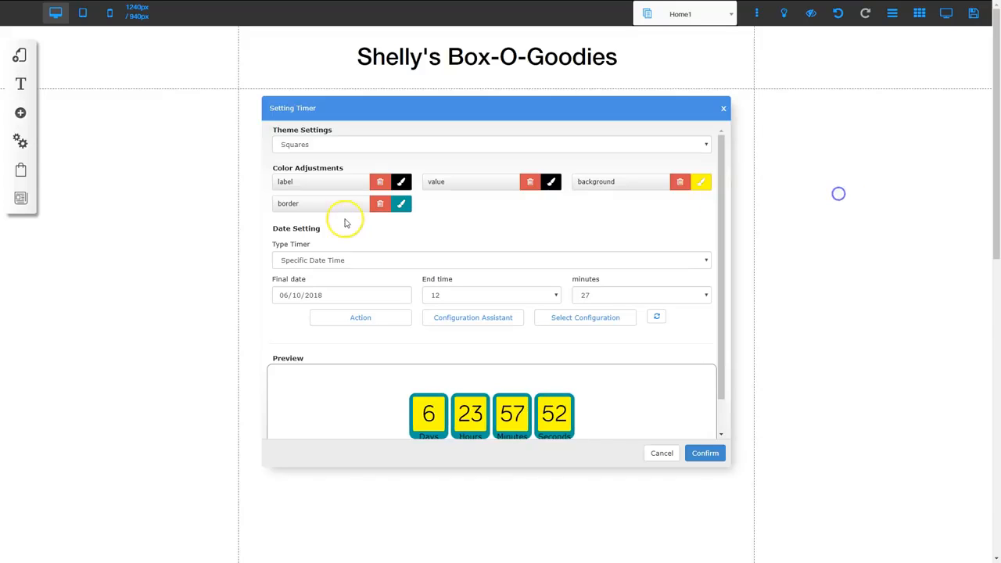
Colour the timer's border red and lower its opacity to 0.6 in the extended colour options.
click(401, 205)
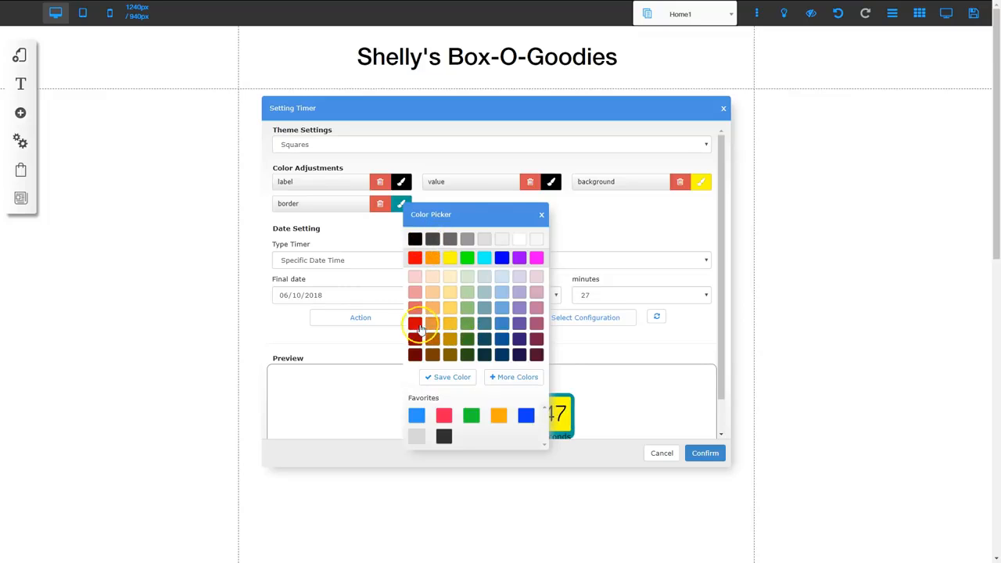
click(415, 324)
click(519, 378)
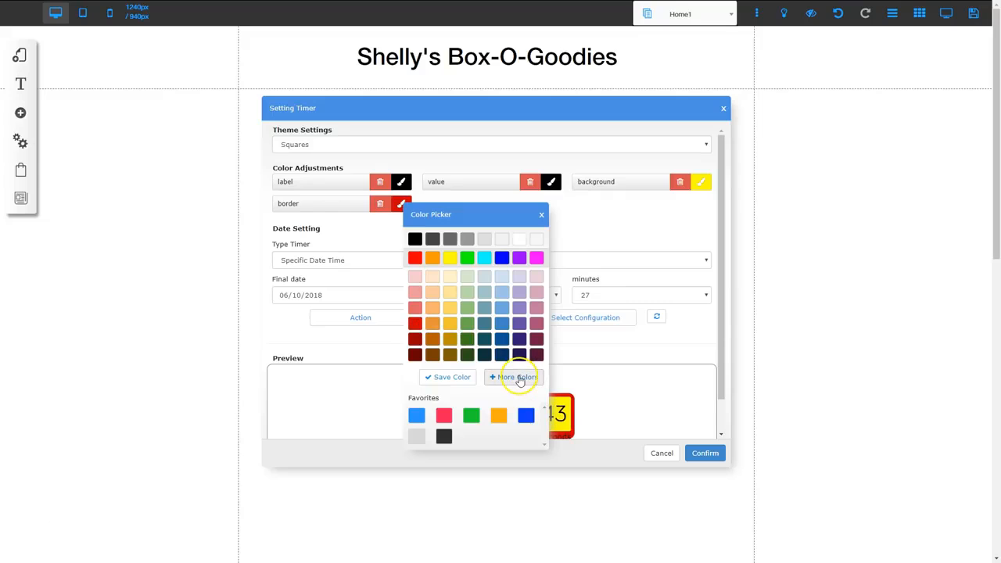
drag(623, 344, 580, 344)
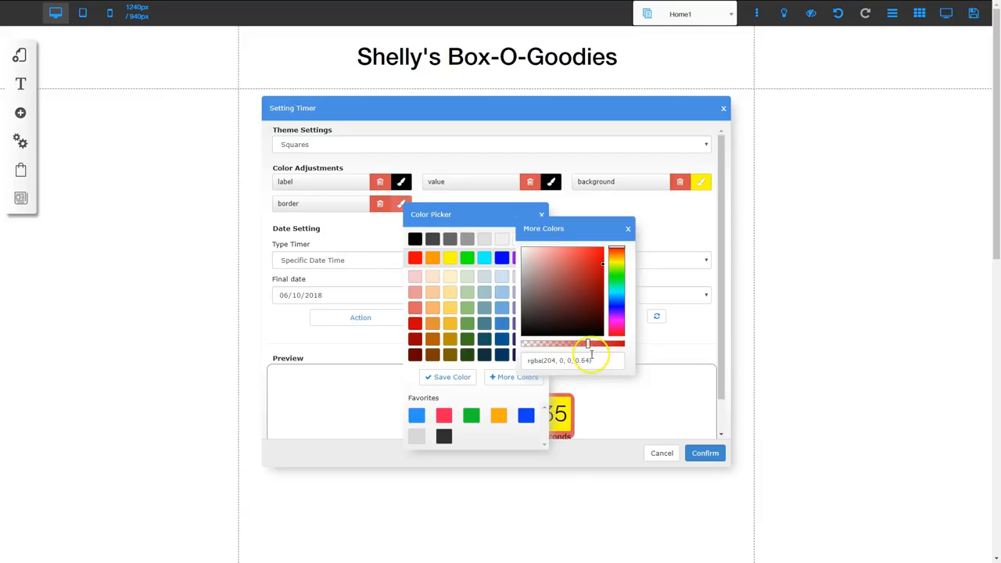
drag(588, 345, 589, 345)
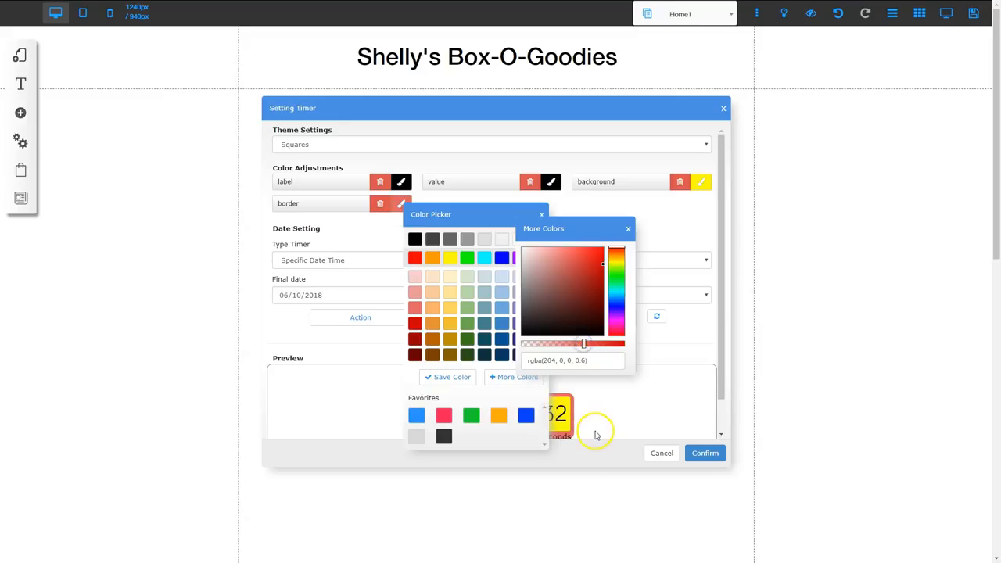
Adjust the border's hue and shade to the orange-red rgba(215, 70, 19, 0.6) and check the timer preview.
drag(602, 264, 579, 270)
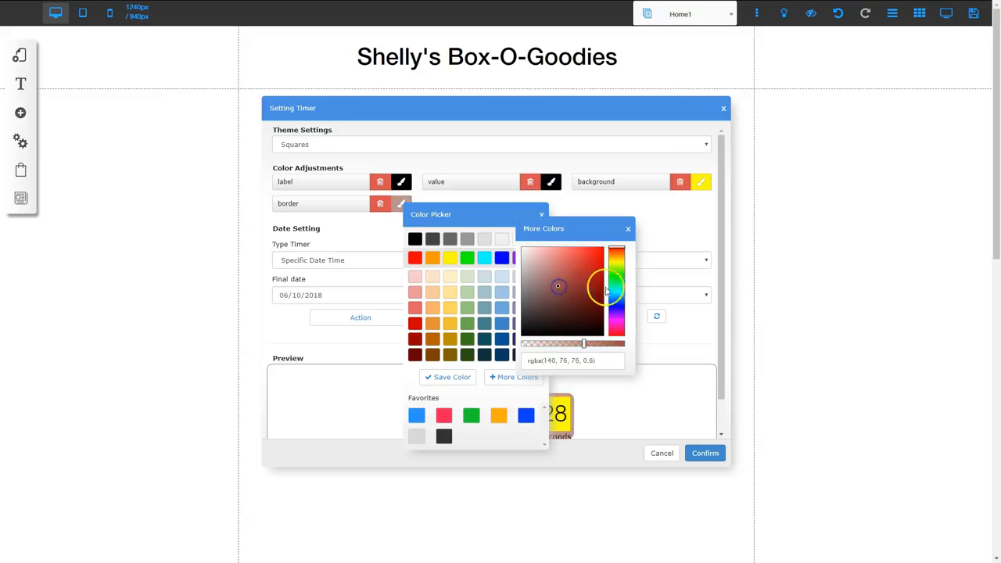
mouse_move(618, 251)
mouse_down()
mouse_move(618, 314)
mouse_move(617, 258)
mouse_up()
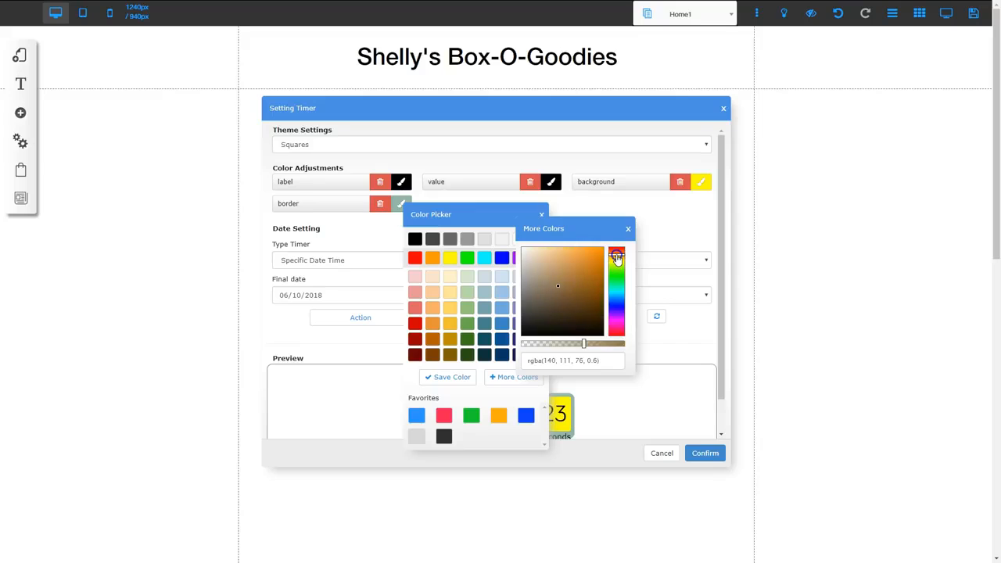
mouse_move(557, 285)
mouse_down()
mouse_move(593, 280)
mouse_move(616, 251)
mouse_up()
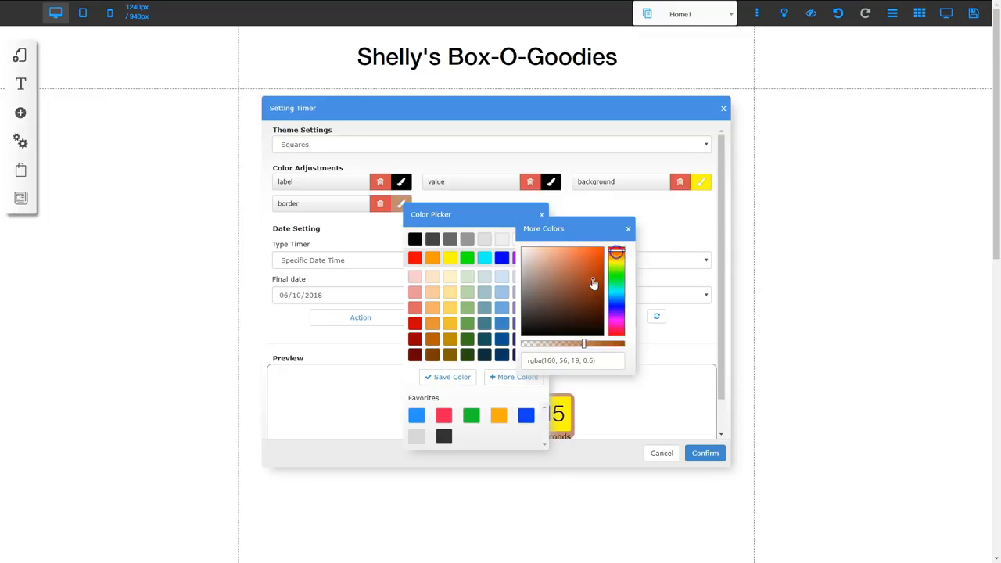
click(550, 359)
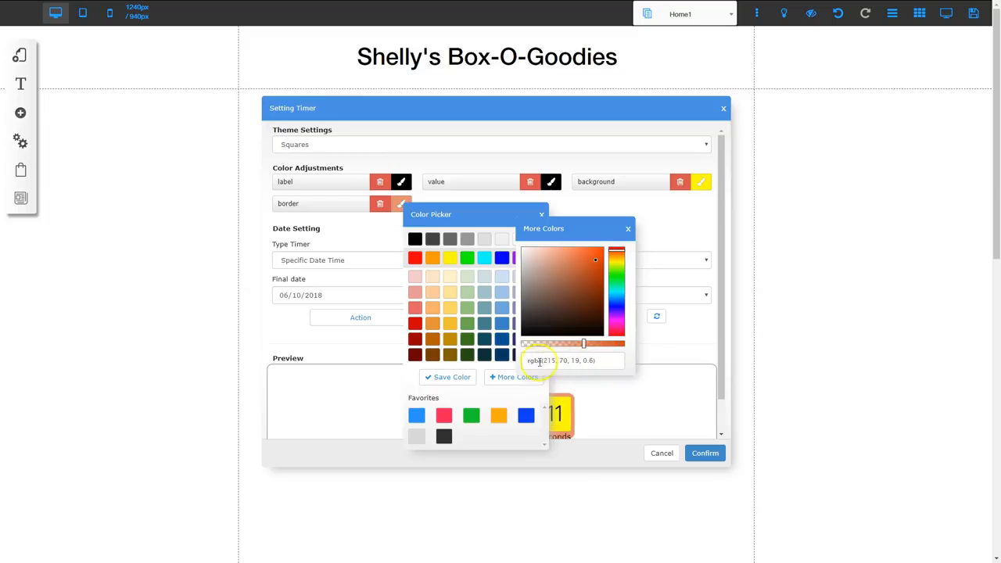
click(583, 360)
click(539, 361)
click(627, 231)
click(540, 214)
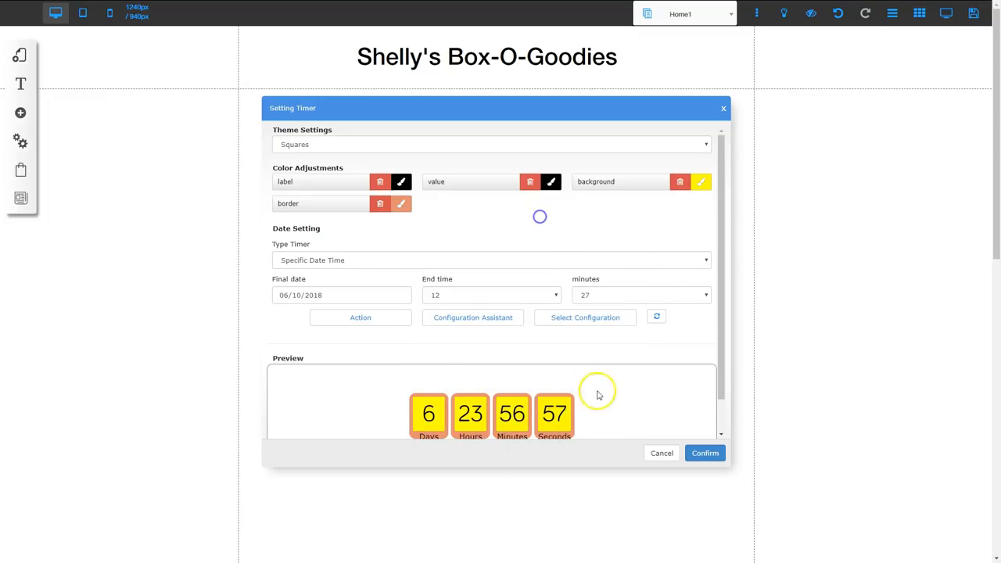
scroll(492, 373, down, 1)
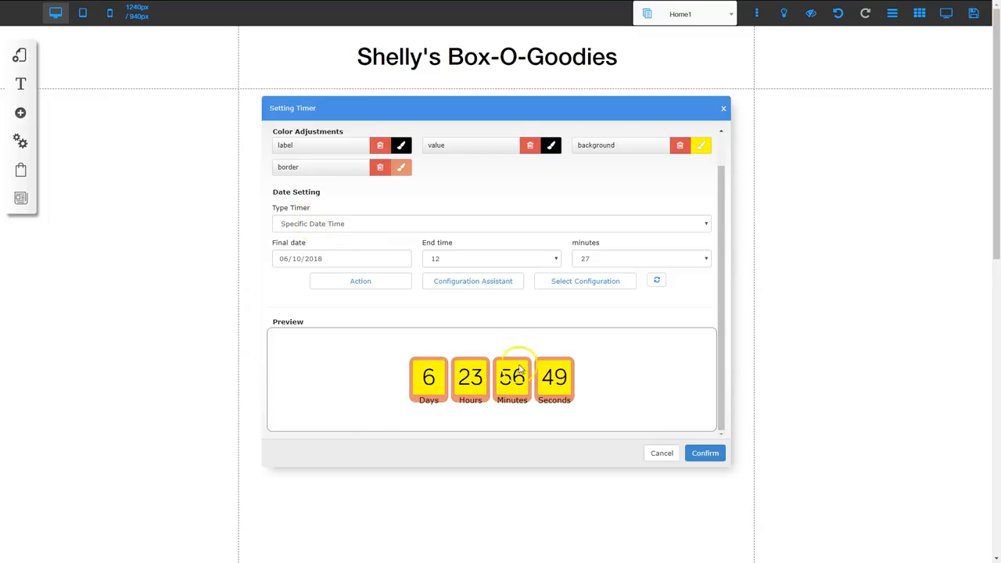
Set the timer type to Countdown and its duration to 4 days.
click(342, 221)
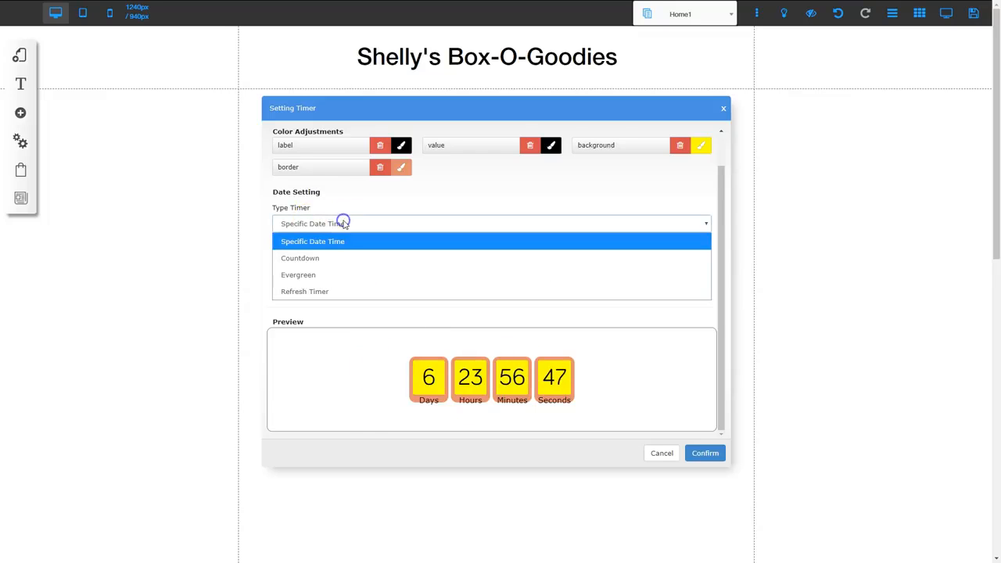
click(327, 260)
click(279, 258)
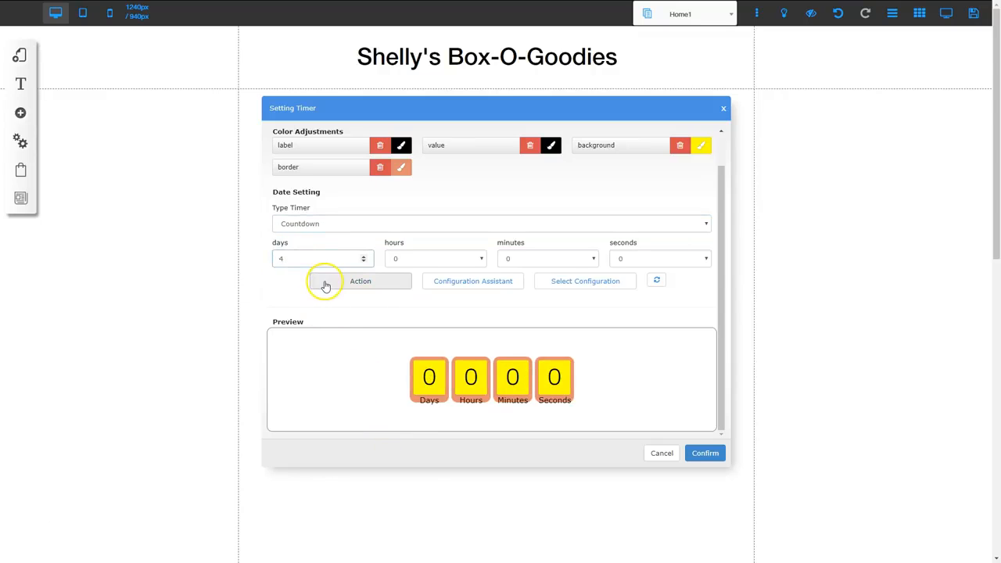
text(4)
key(Tab)
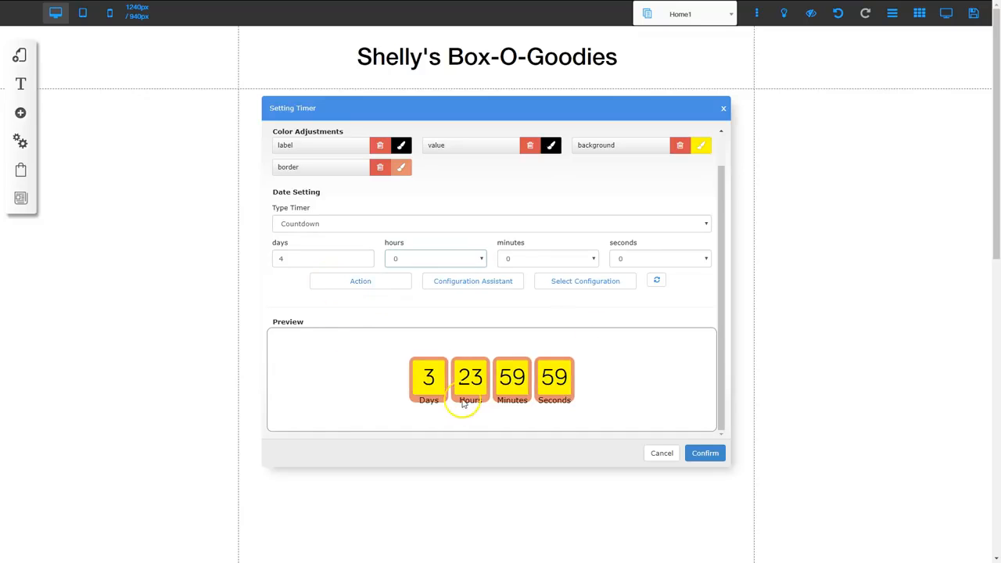
Change the timer type to Evergreen and then to Refresh Timer.
click(325, 227)
click(316, 275)
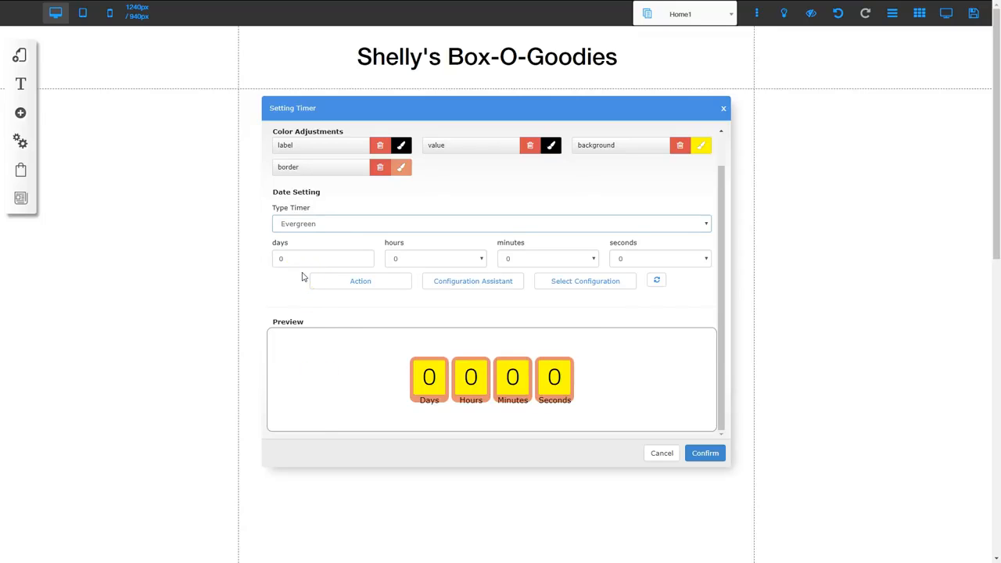
click(326, 222)
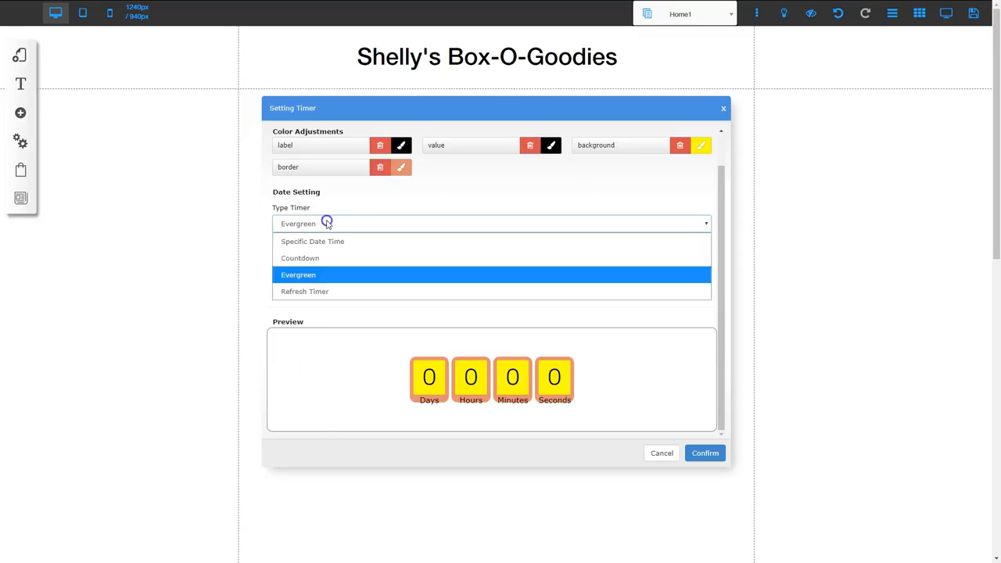
click(316, 294)
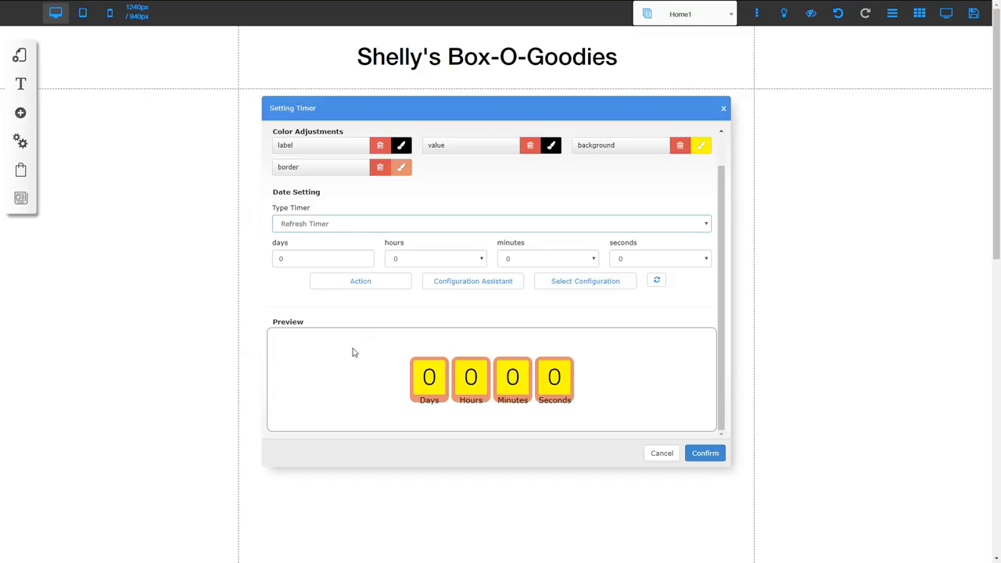
View the timer's available link actions and the Configuration Assistant's "Specifies up to date" form, leaving both without saving anything.
click(368, 283)
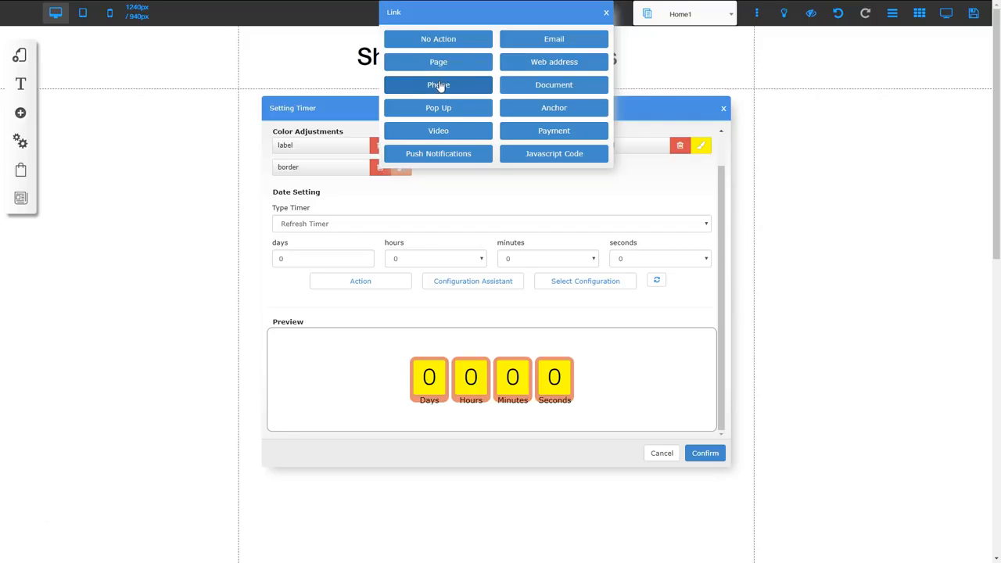
click(438, 110)
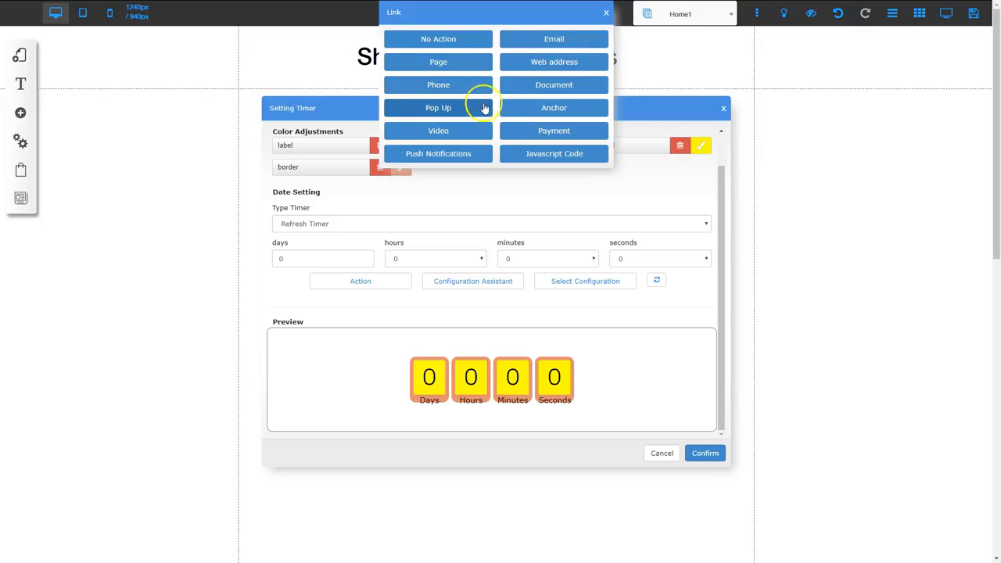
click(604, 13)
click(475, 281)
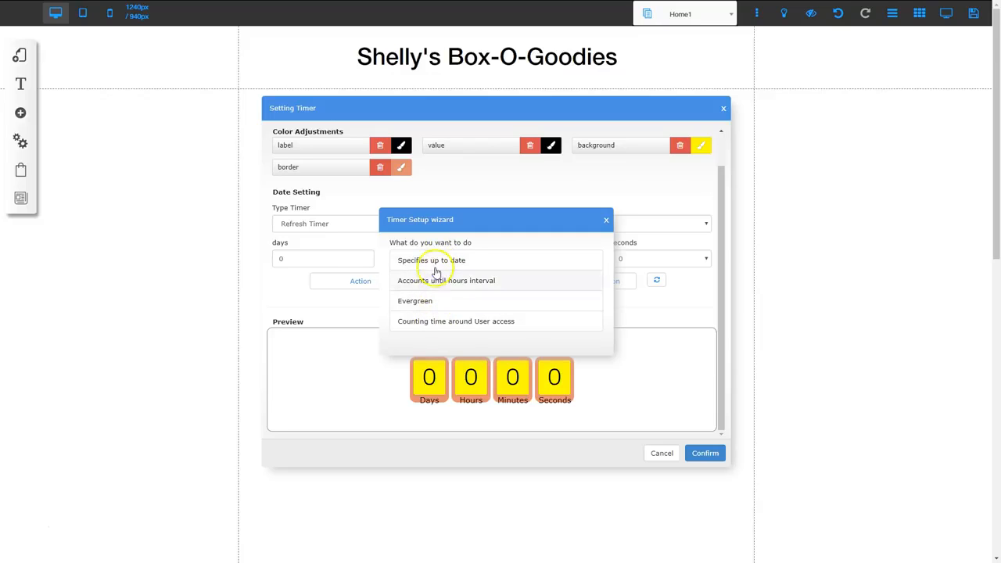
click(435, 261)
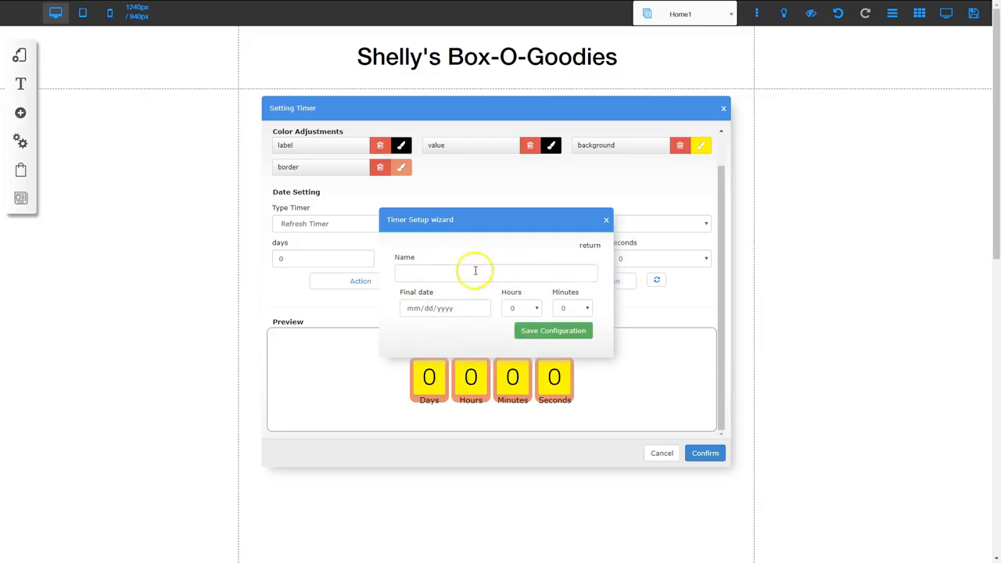
click(605, 219)
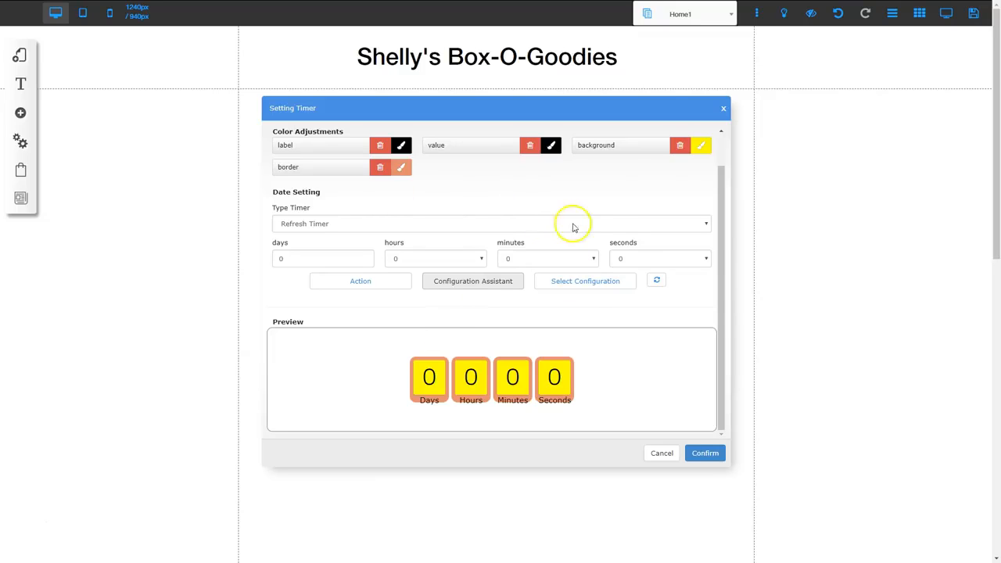
Confirm the timer settings and deselect the timer on the page.
click(705, 455)
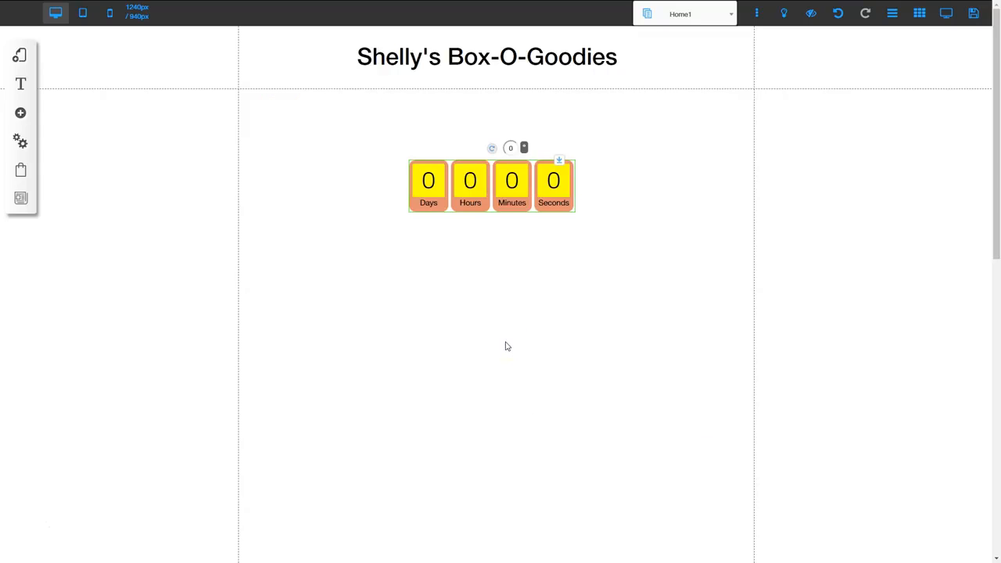
click(55, 395)
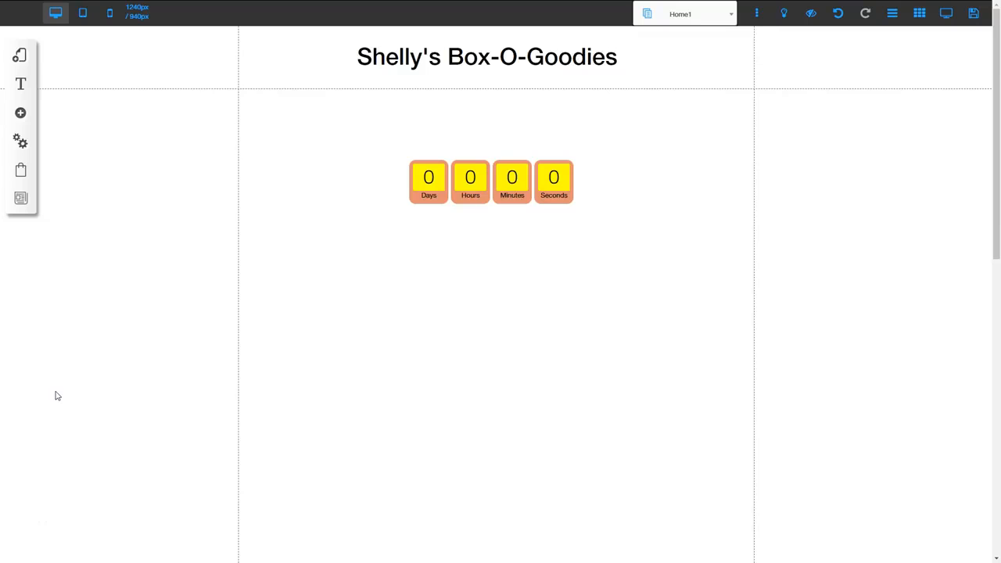
Enlarge the square timer's number size and description size in its timer size settings.
click(485, 189)
click(479, 182)
click(473, 244)
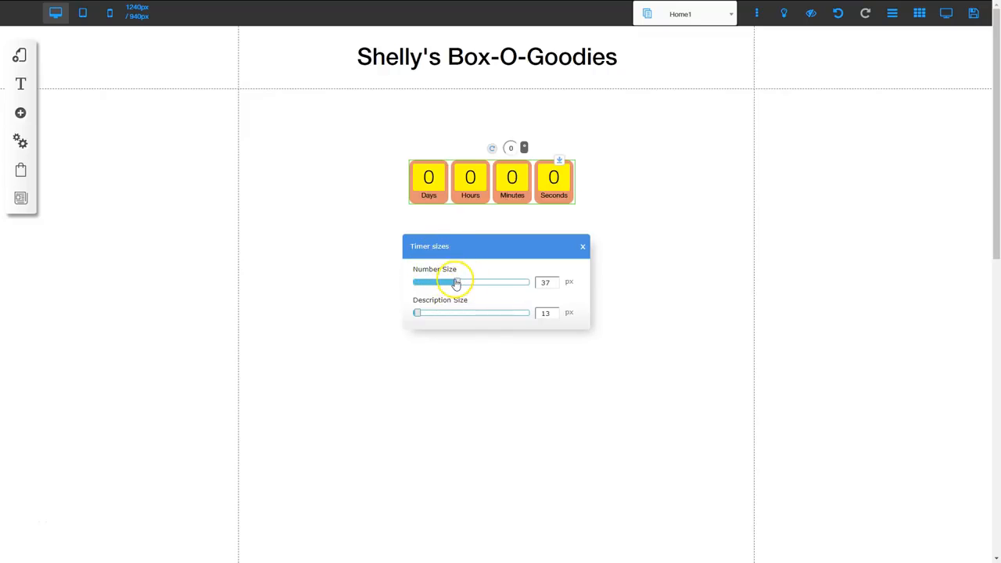
drag(458, 283, 500, 278)
drag(416, 313, 465, 314)
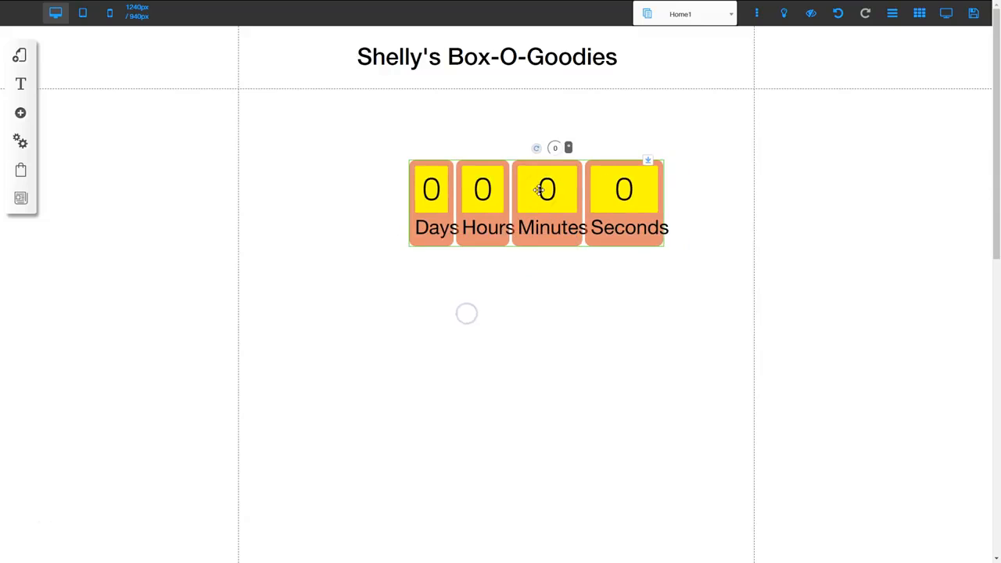
Give the square timer a bounce animation that occurs when the element appears on page.
right_click(540, 190)
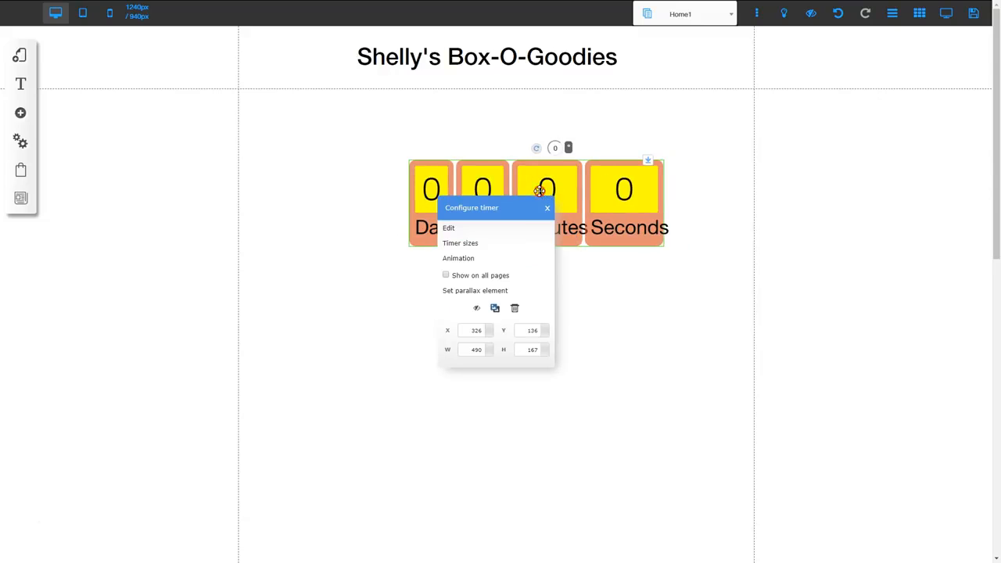
click(481, 259)
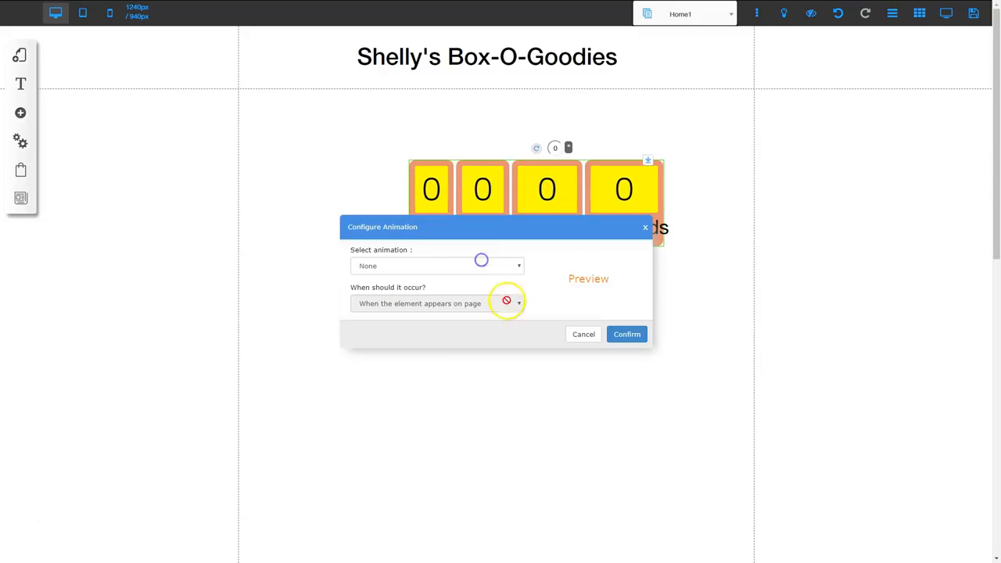
click(388, 266)
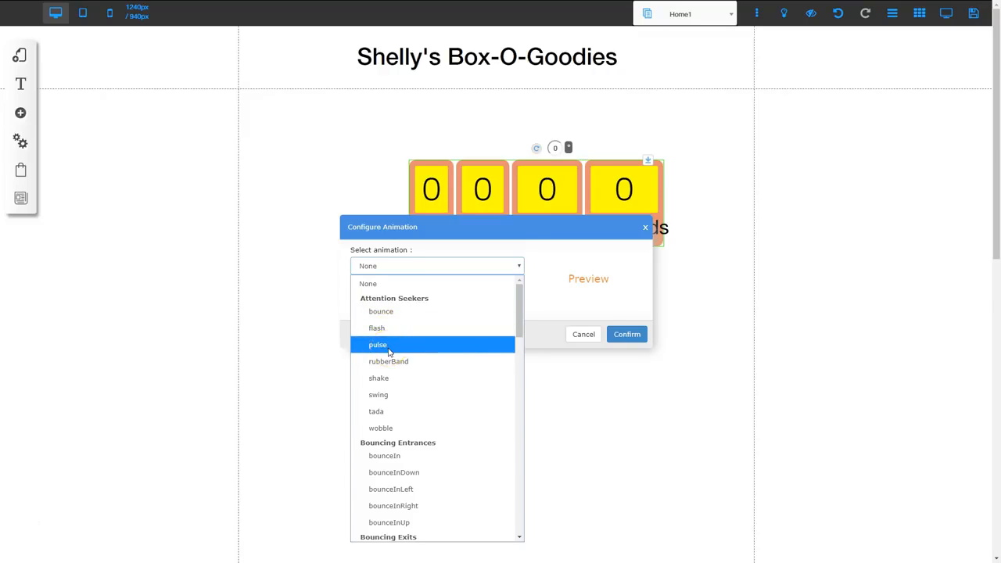
scroll(398, 468, down, 5)
scroll(400, 463, down, 5)
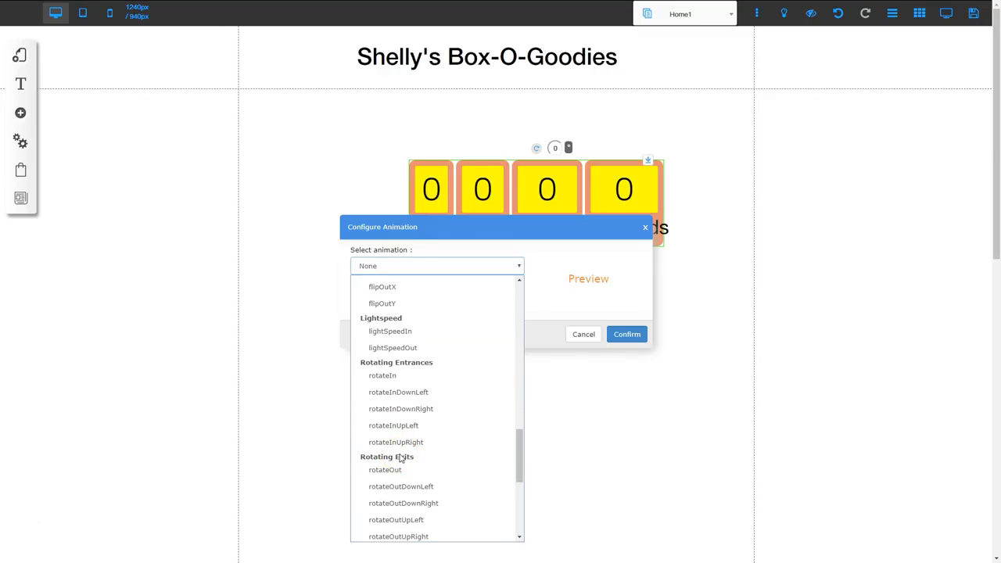
scroll(400, 459, up, 3)
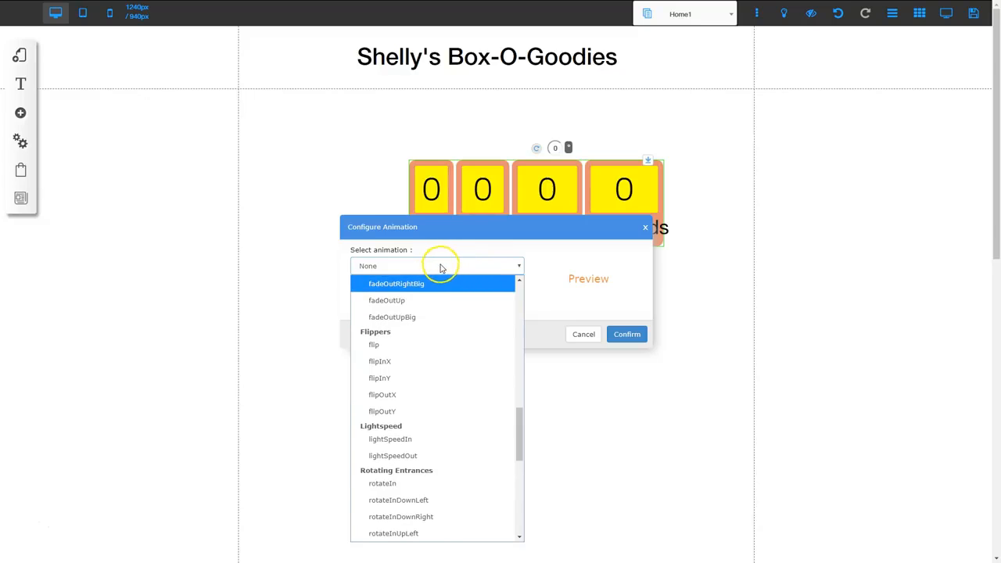
click(440, 266)
click(414, 266)
click(412, 312)
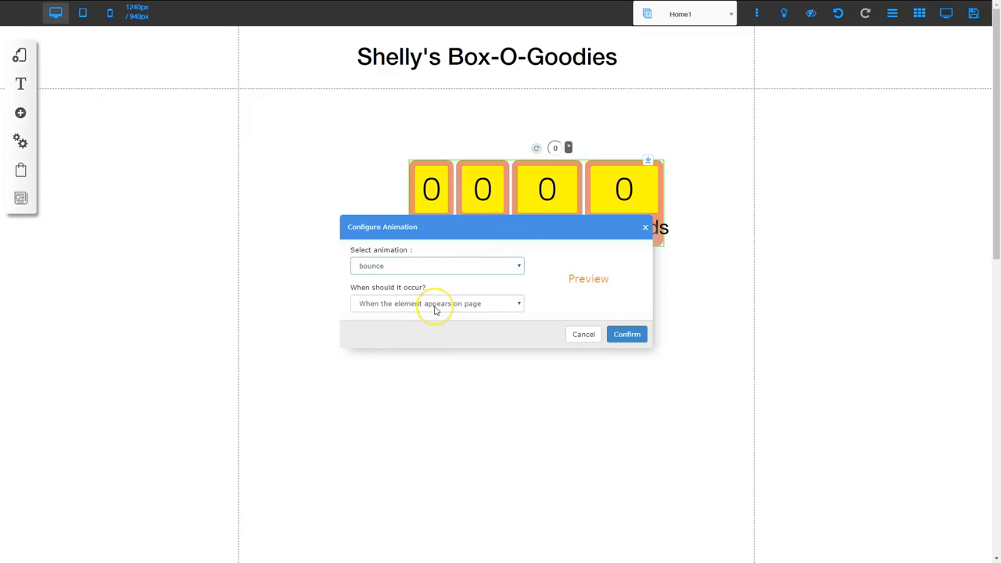
click(434, 307)
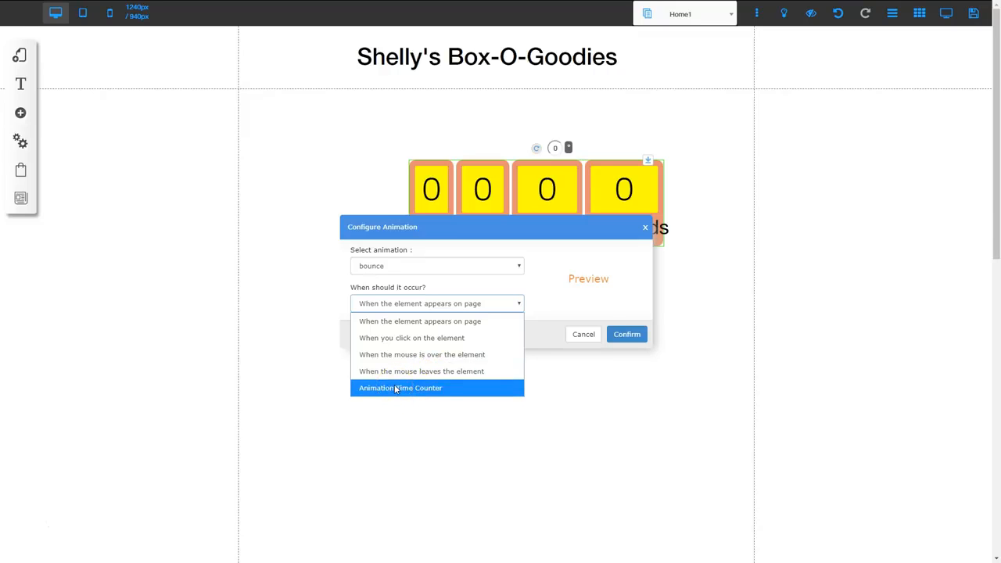
click(508, 247)
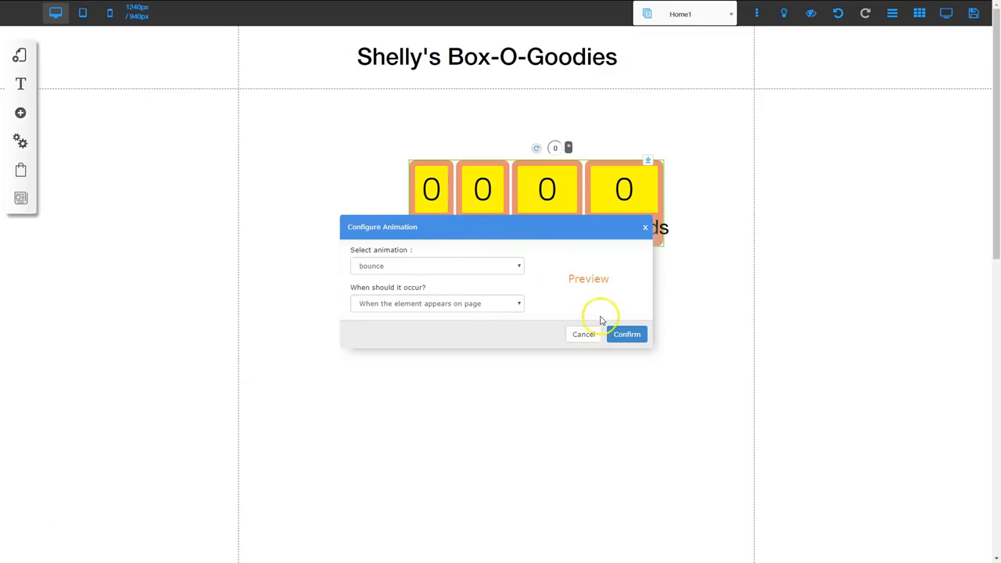
click(628, 335)
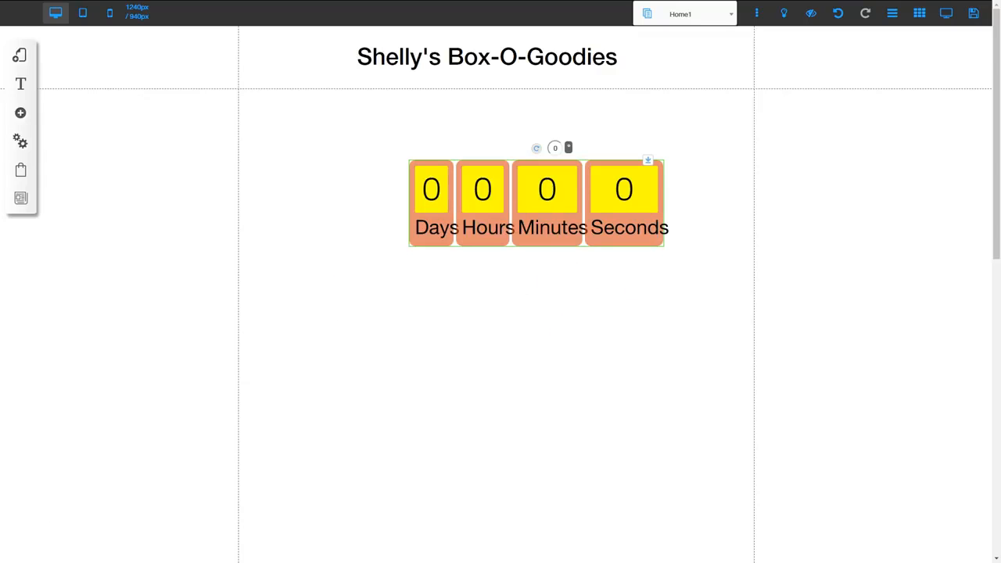
Add the coral-pink simple timer from the timer elements to the page.
click(20, 113)
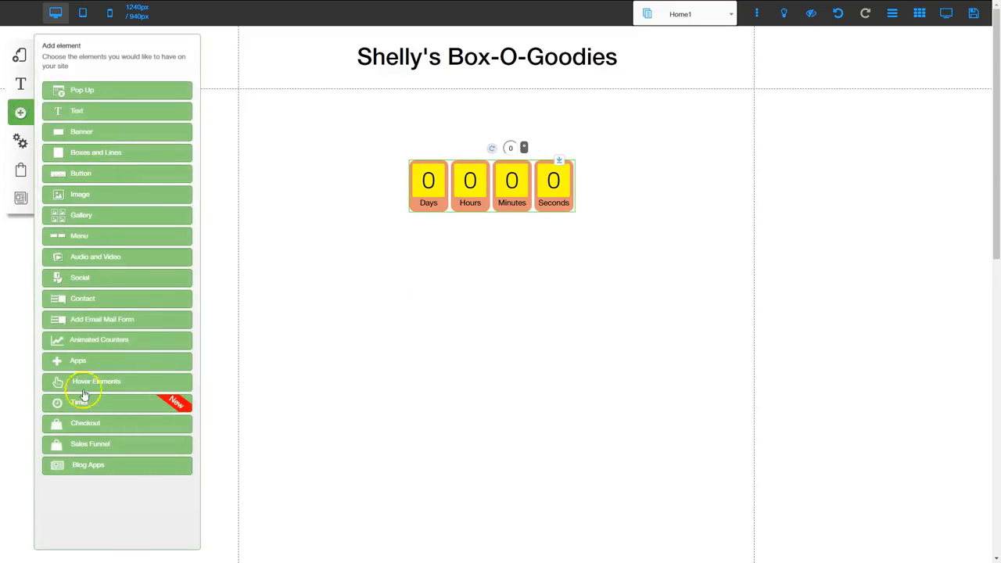
click(75, 402)
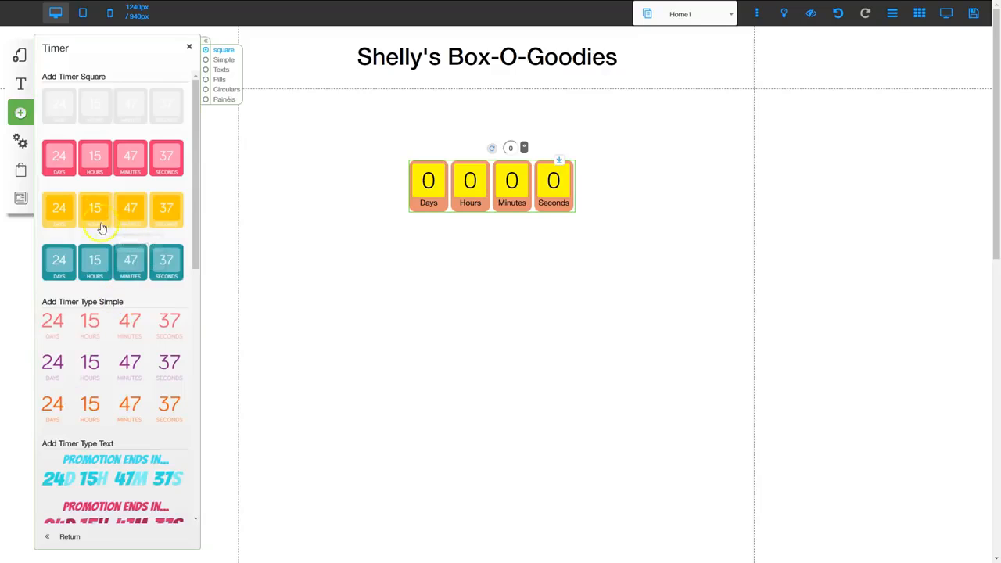
scroll(94, 258, down, 2)
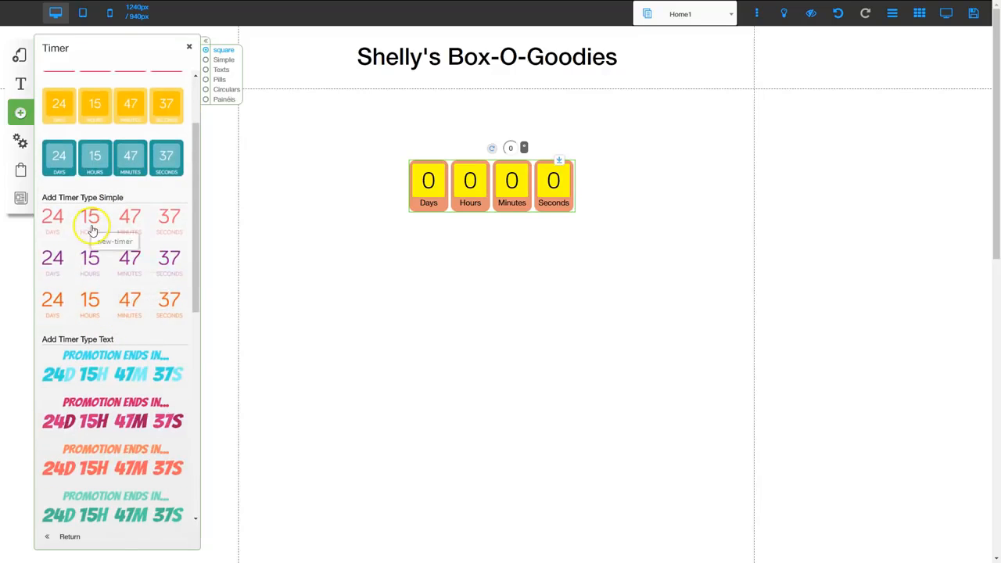
click(88, 223)
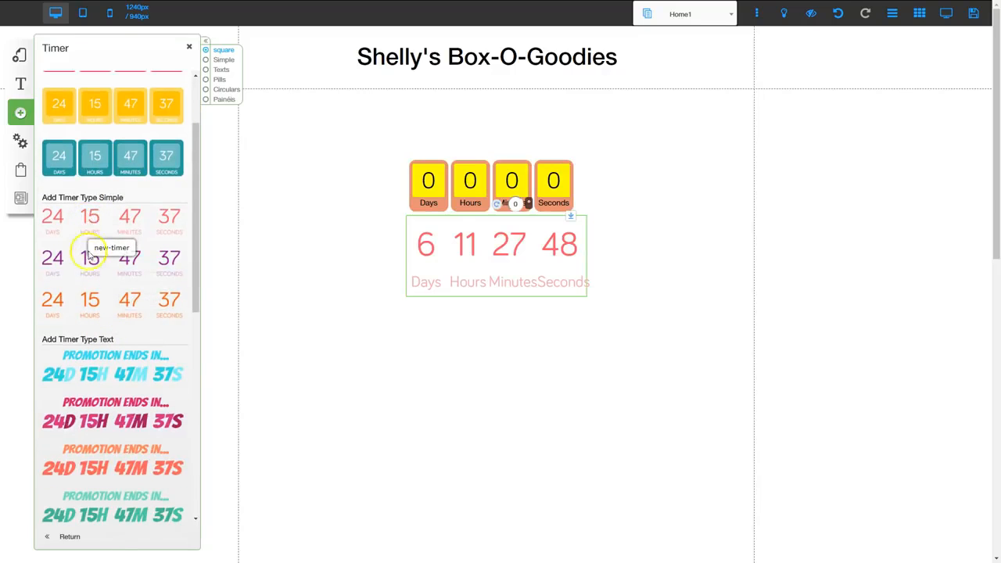
Add the magenta text-type timer and place it below the simple timer.
scroll(94, 321, down, 2)
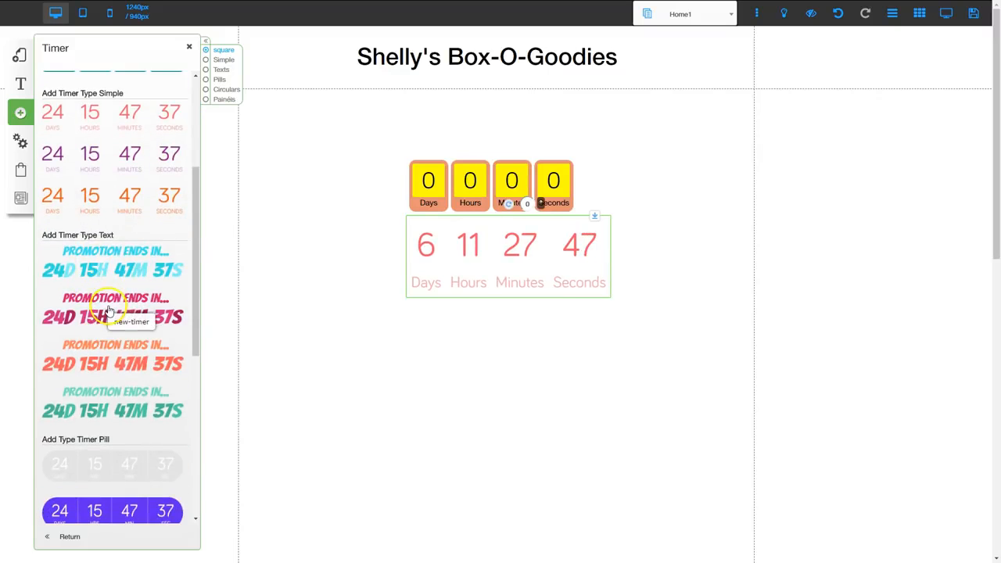
click(116, 313)
drag(460, 275, 461, 370)
Add the pink pill timer and place it below the magenta text timer.
click(20, 113)
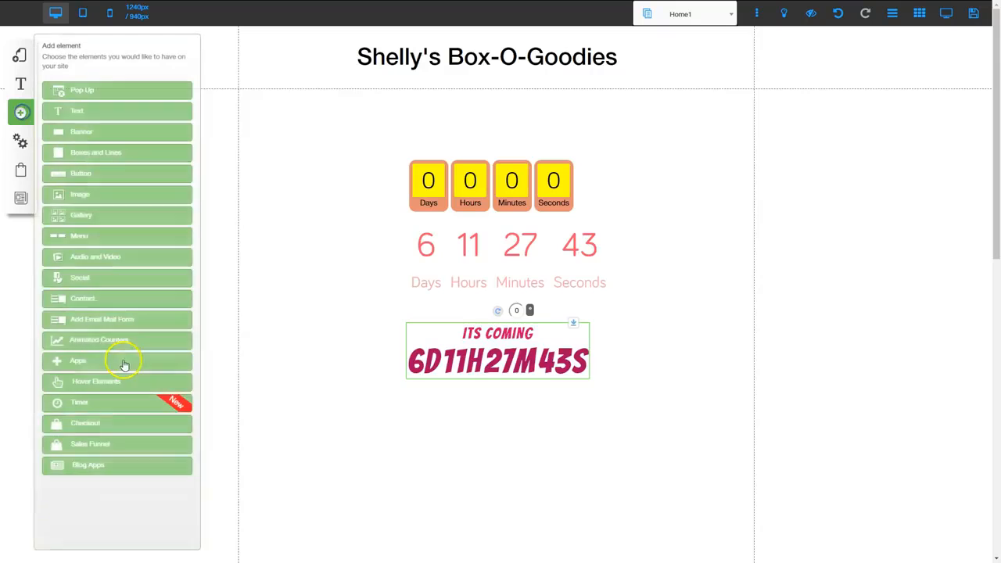
click(122, 402)
scroll(149, 352, down, 8)
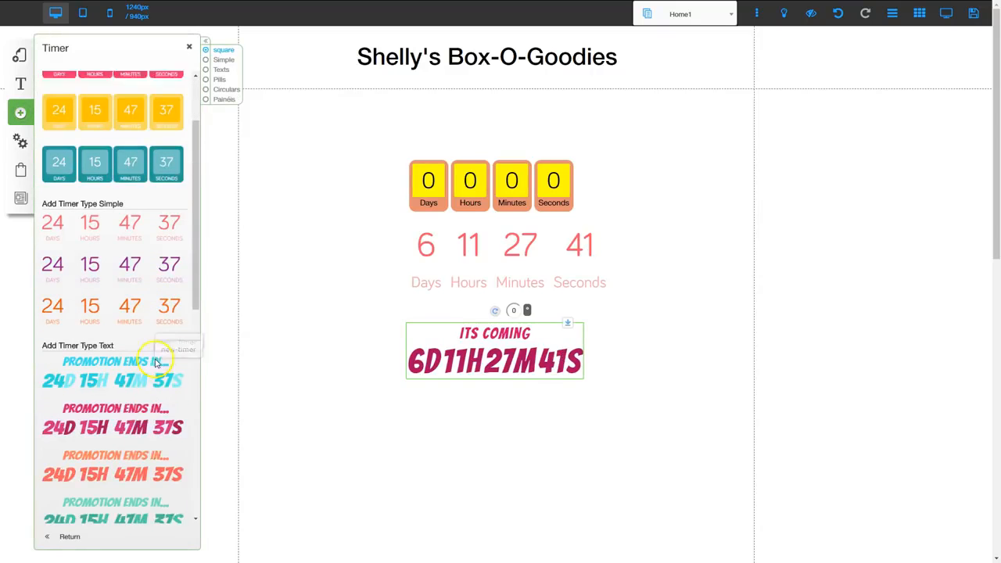
scroll(141, 438, down, 3)
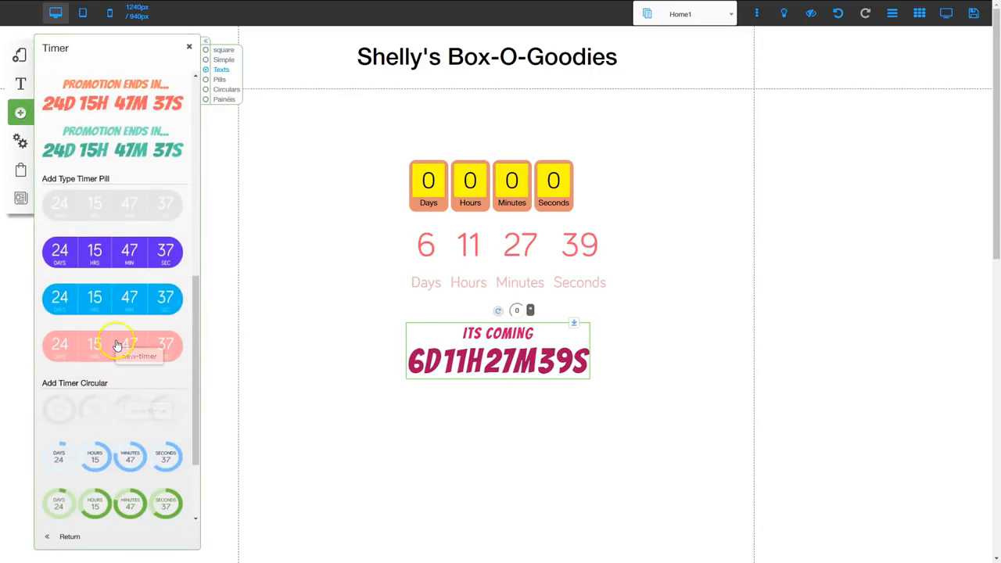
click(113, 344)
drag(498, 248, 498, 426)
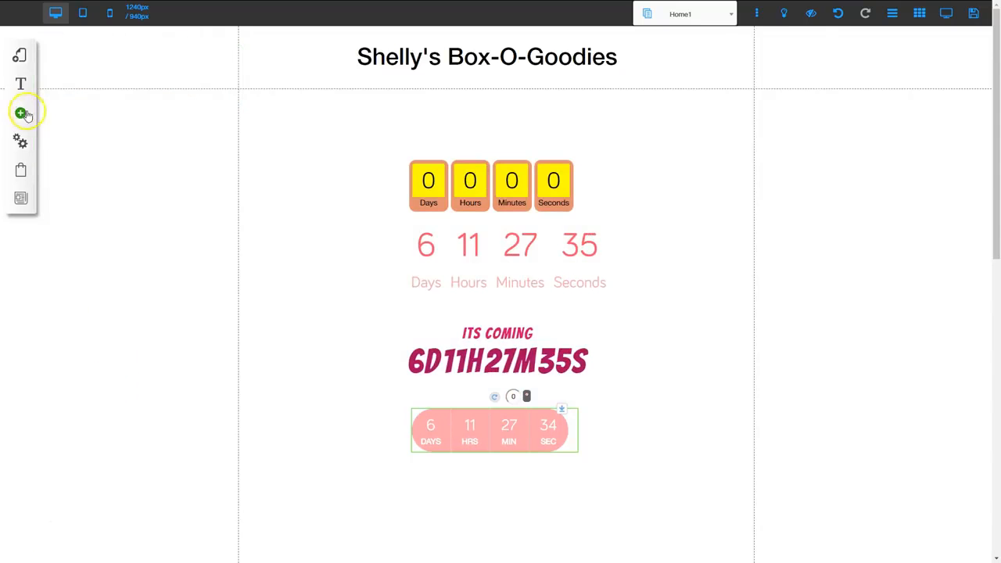
Add the blue circular timer from the timer elements and place it to the right of the square timer.
click(20, 112)
click(146, 403)
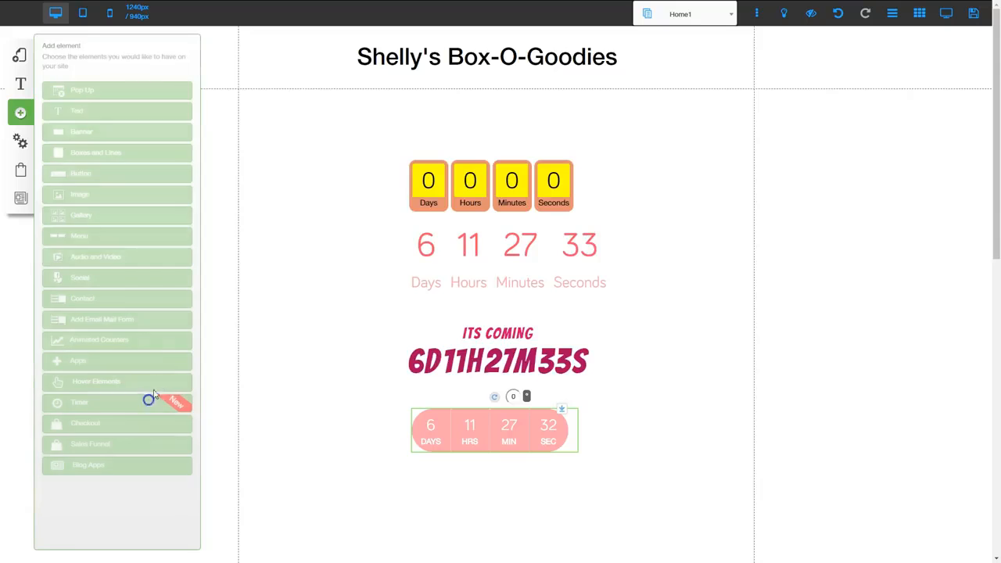
scroll(143, 448, down, 8)
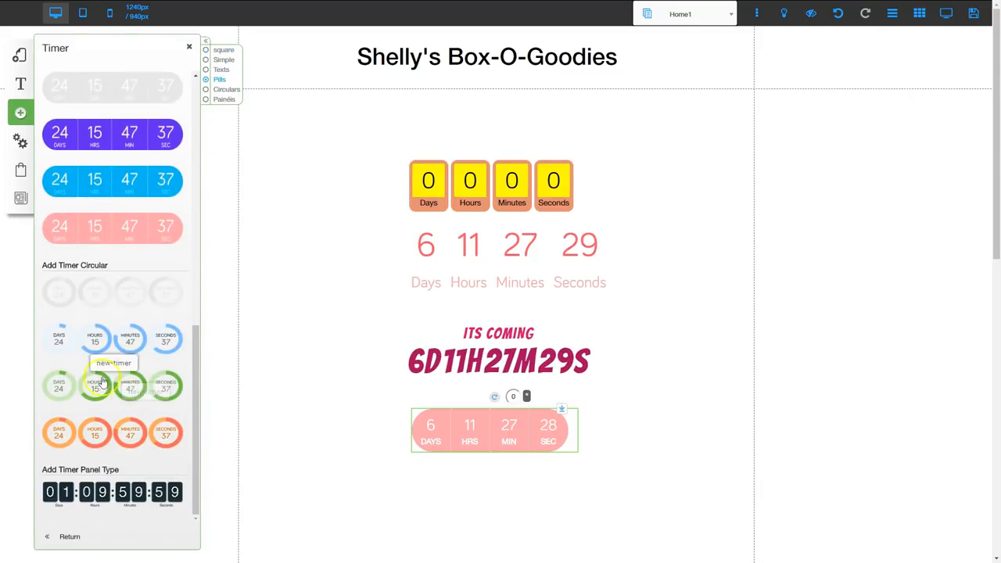
drag(129, 351, 784, 197)
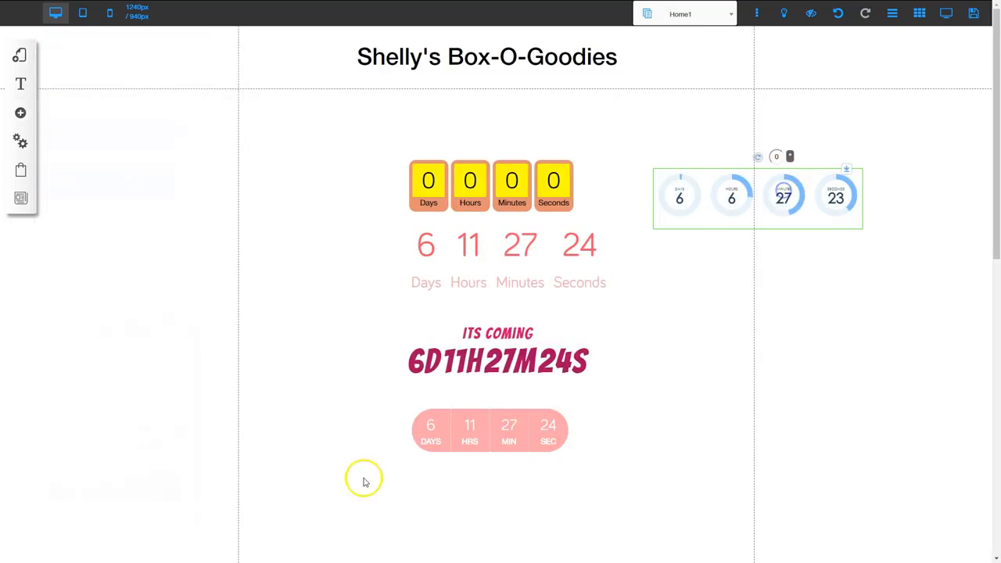
Add the black panel-type timer from the timer elements and place it below the blue circular timer.
click(19, 112)
click(122, 400)
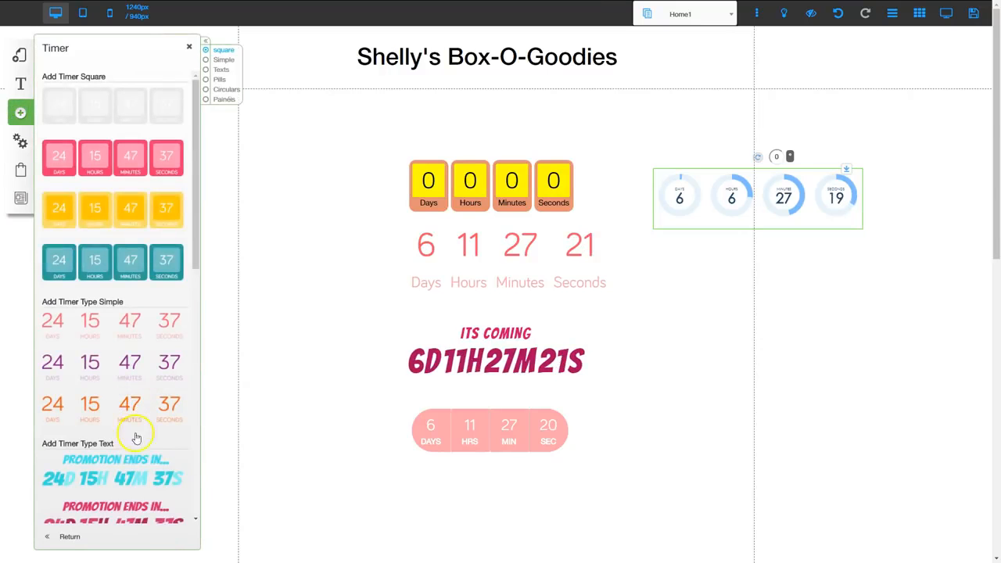
scroll(139, 469, down, 3)
scroll(156, 407, up, 3)
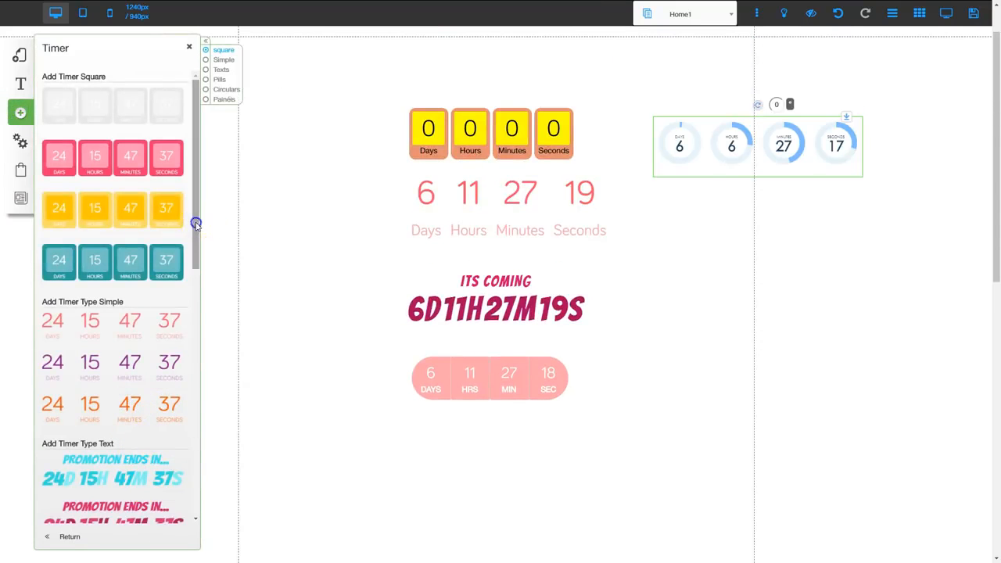
drag(195, 223, 206, 474)
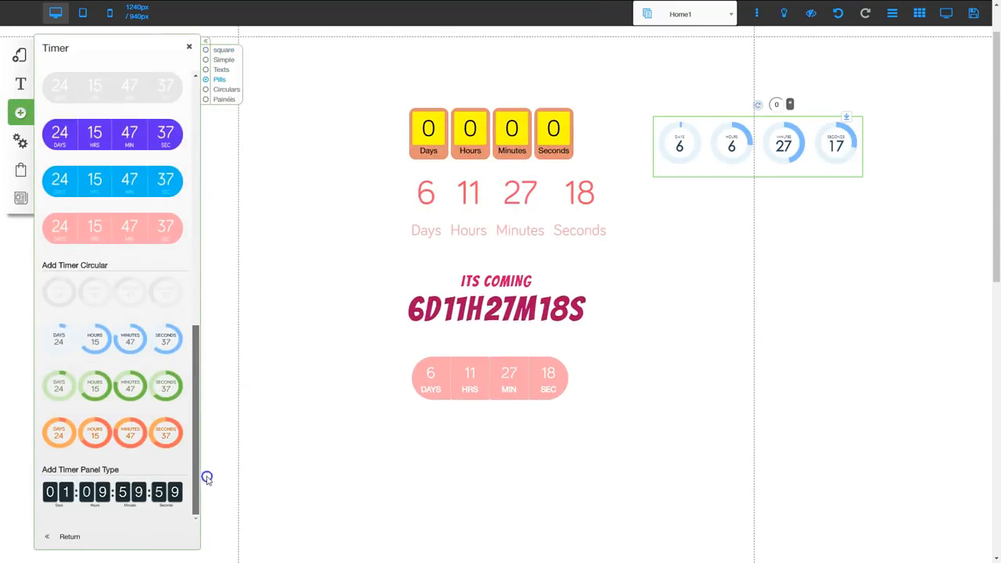
click(111, 494)
drag(461, 269, 731, 232)
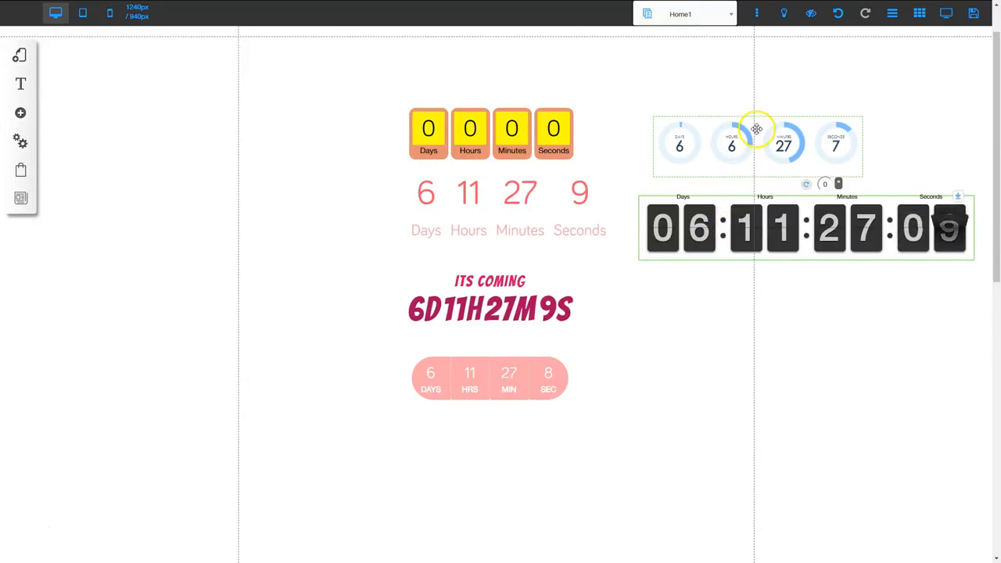
drag(741, 224, 737, 272)
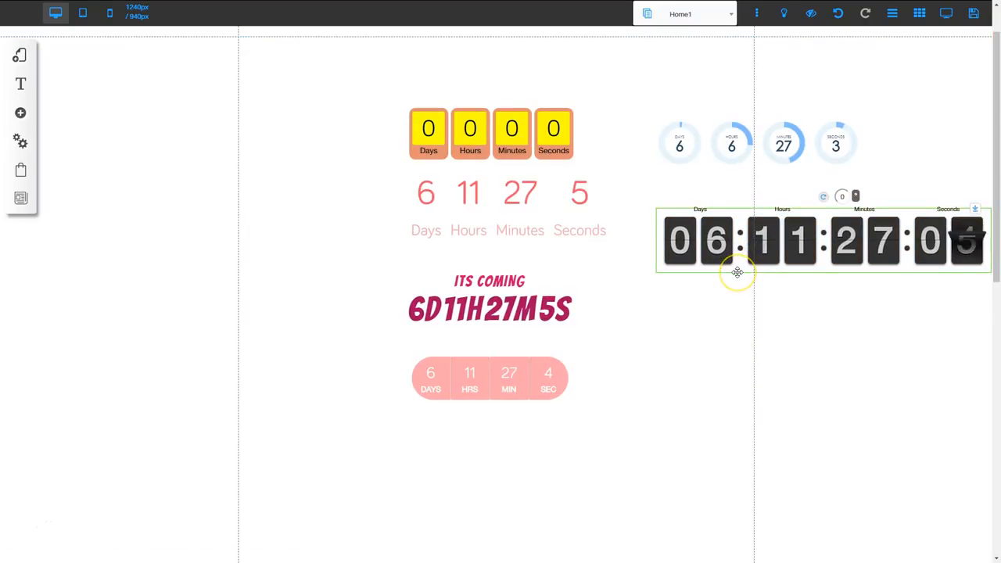